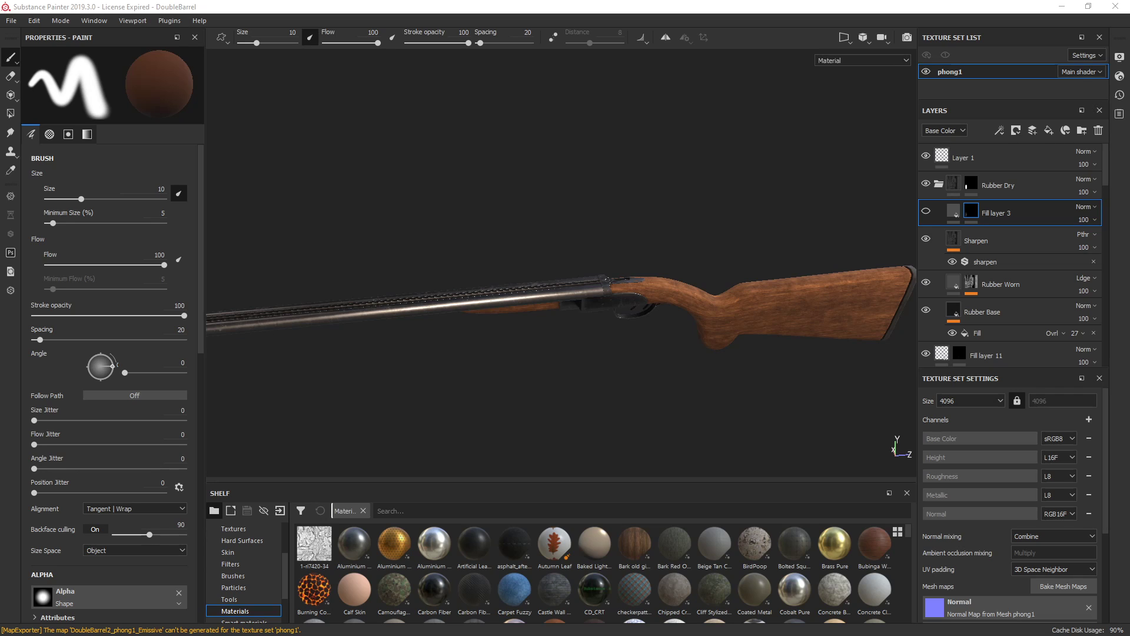
Start a texture export and choose png as the output file format
left_click(392, 271)
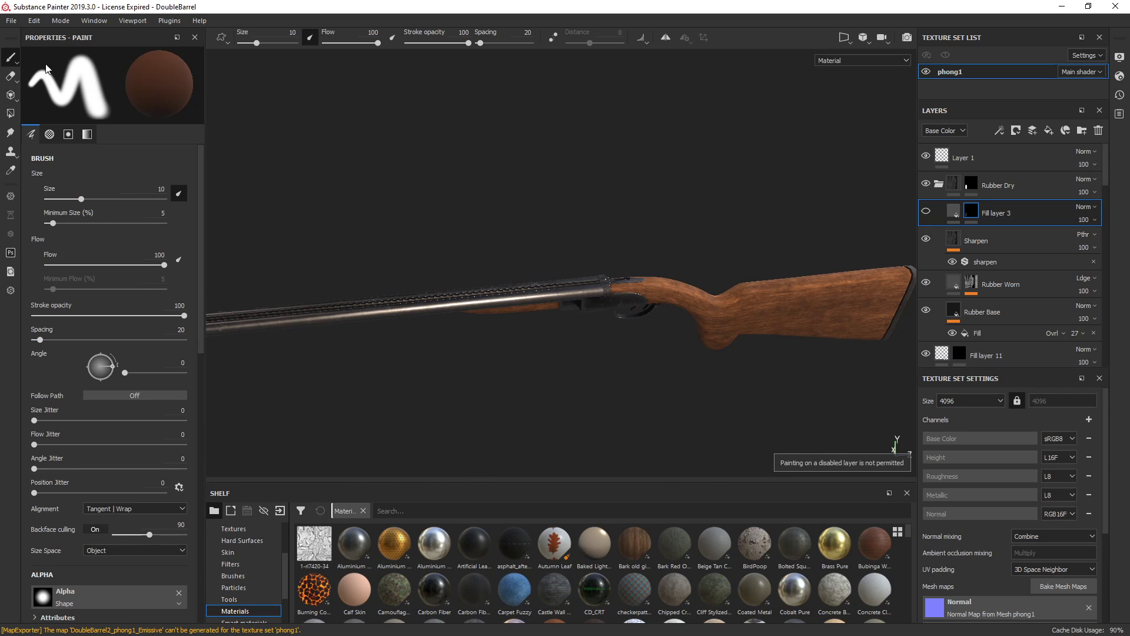
left_click(11, 20)
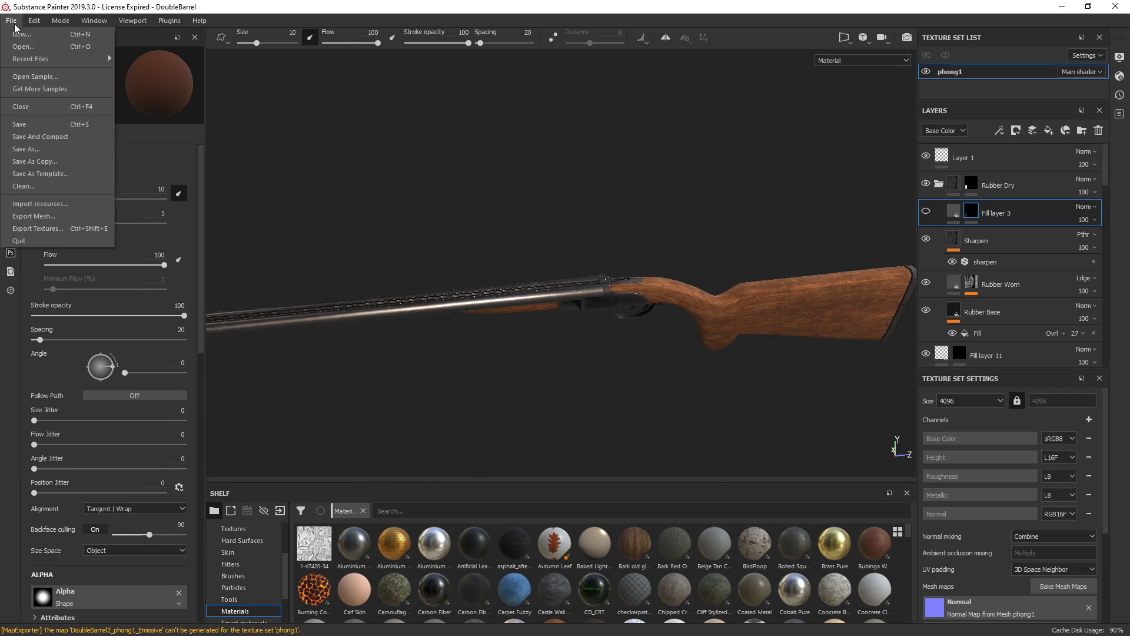
left_click(40, 231)
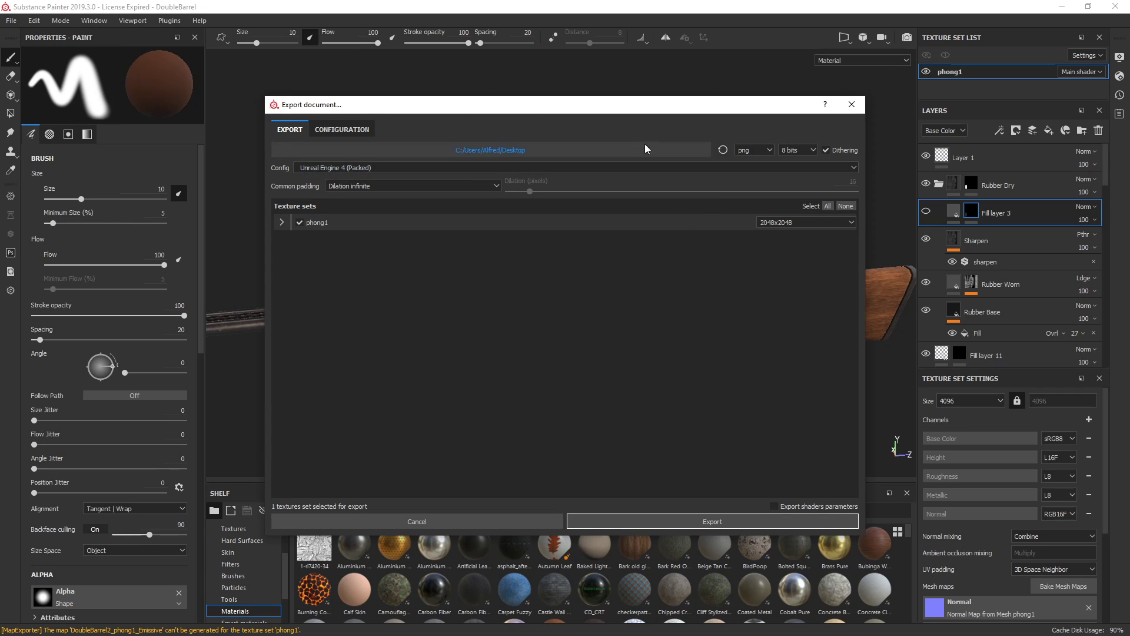
left_click(752, 150)
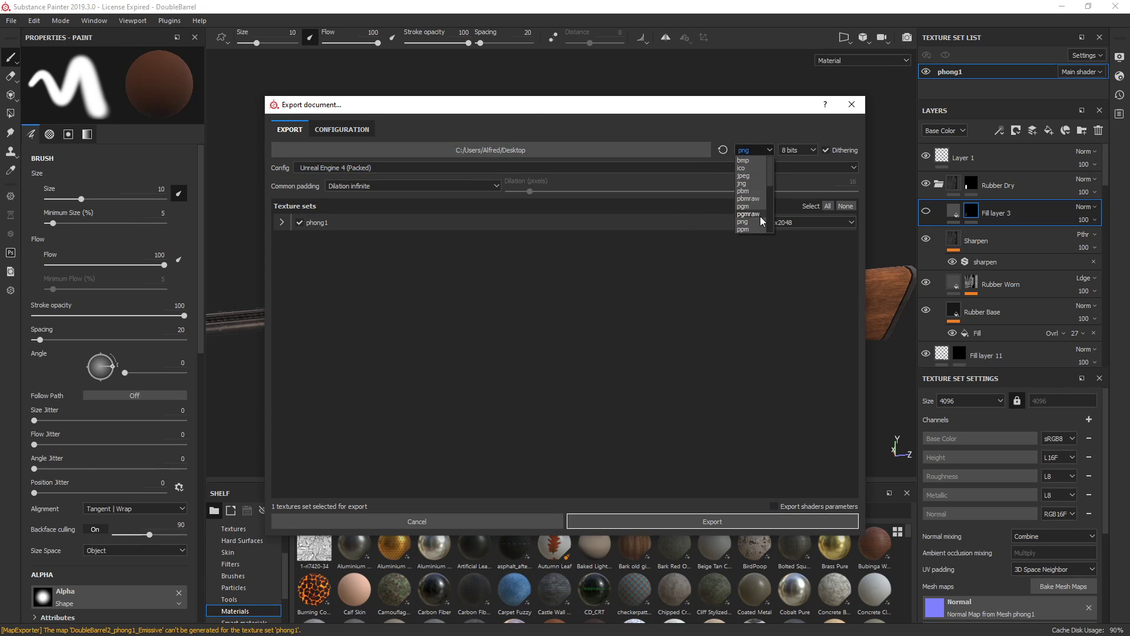
left_click(743, 222)
left_click(753, 151)
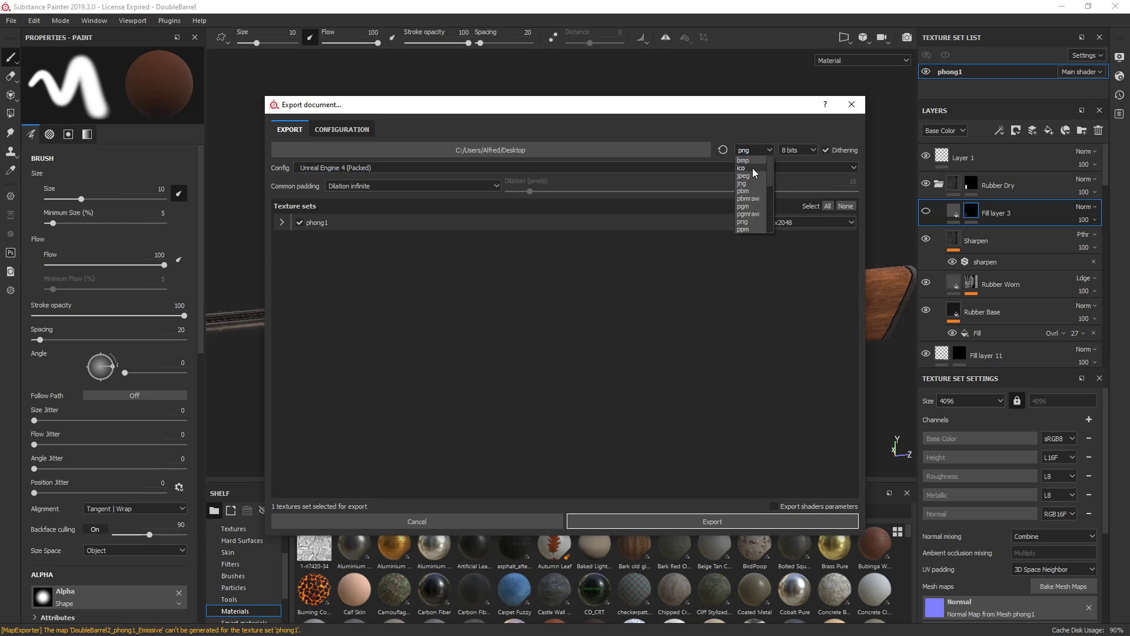
scroll(755, 177, "down", 3)
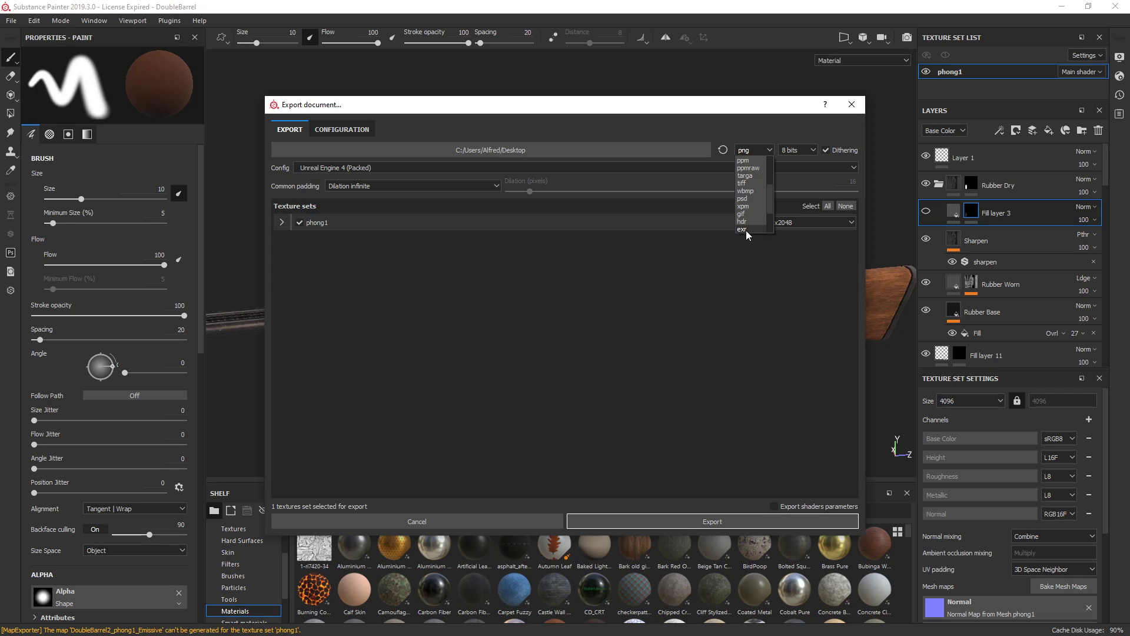
left_click(708, 307)
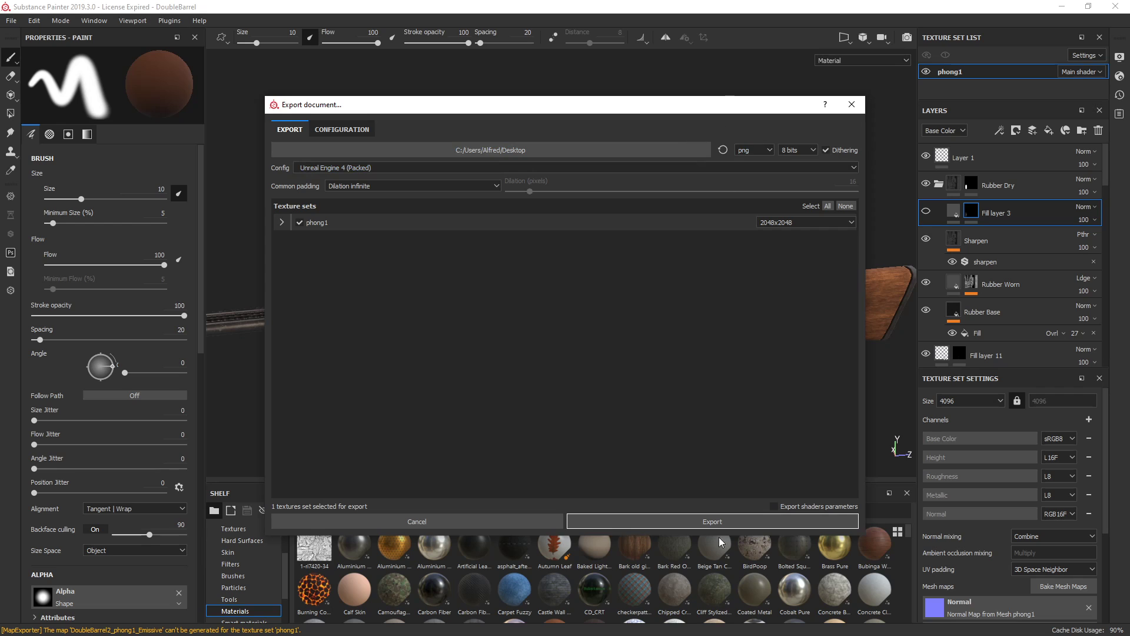
left_click_drag(668, 106, 708, 83)
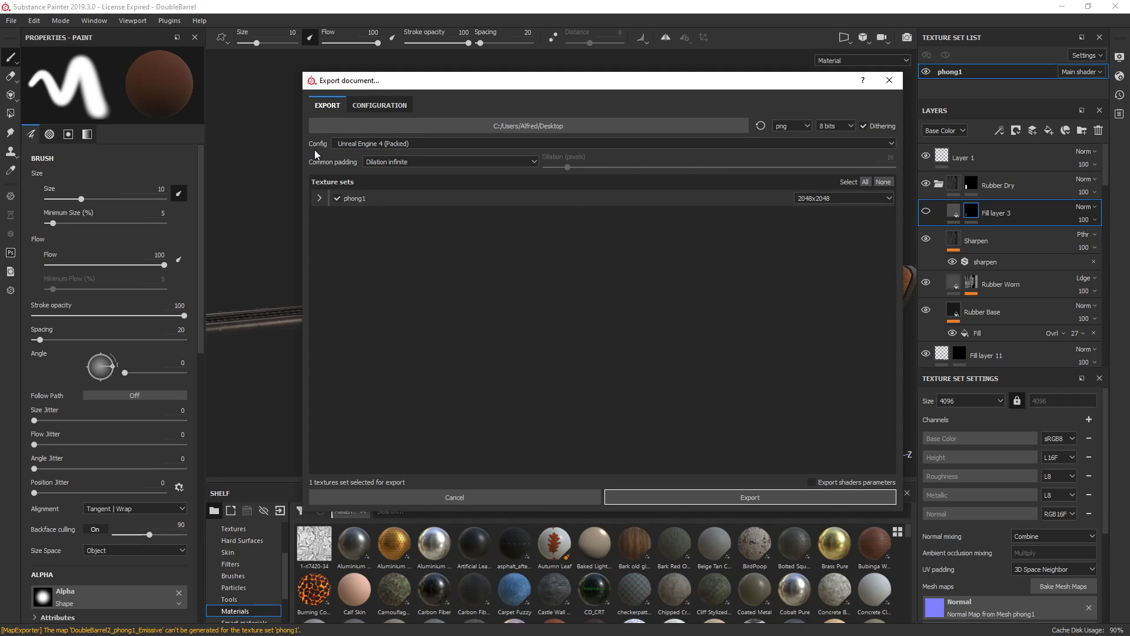
Set the export configuration to Unreal Engine 4 (Packed) and the phong1 texture size to 2048x2048
left_click(362, 146)
scroll(392, 206, "down", 1)
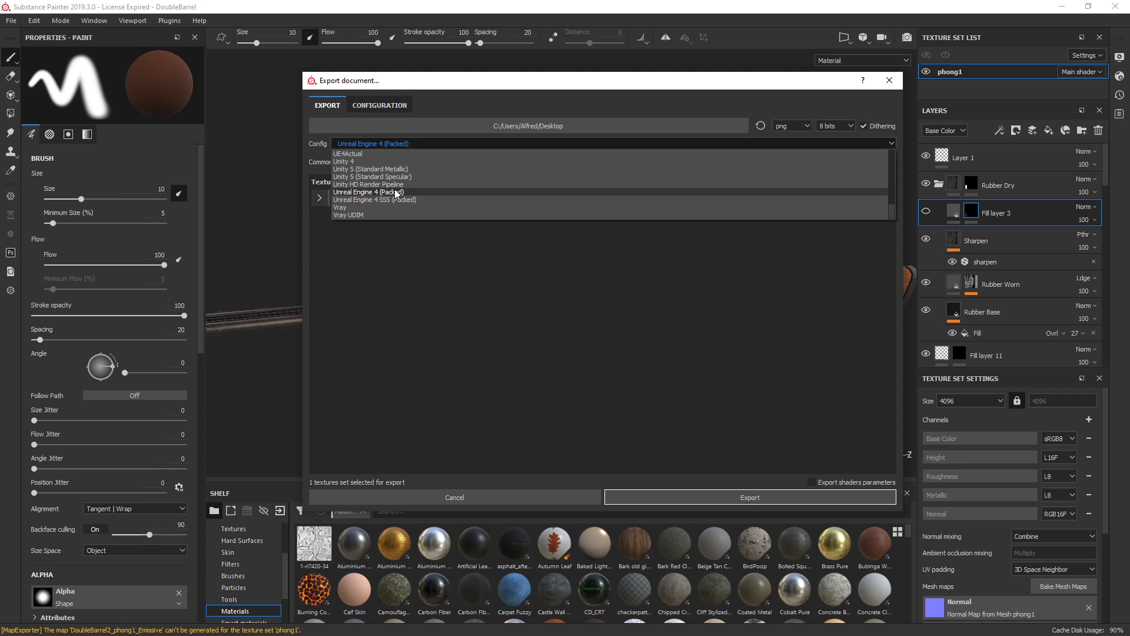
left_click(395, 193)
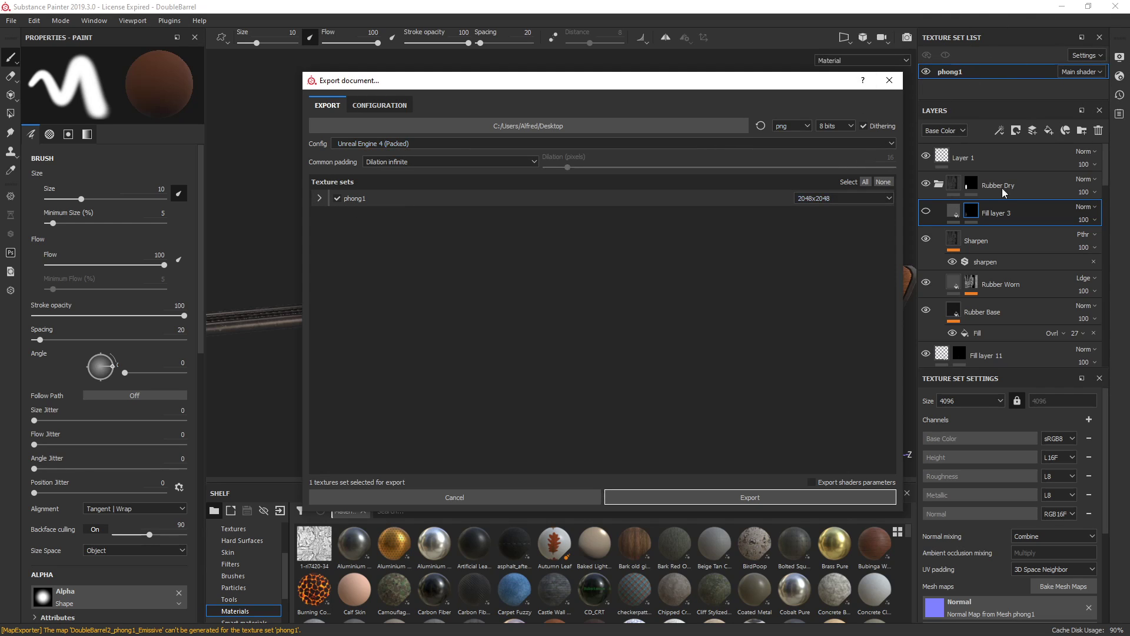
left_click(836, 199)
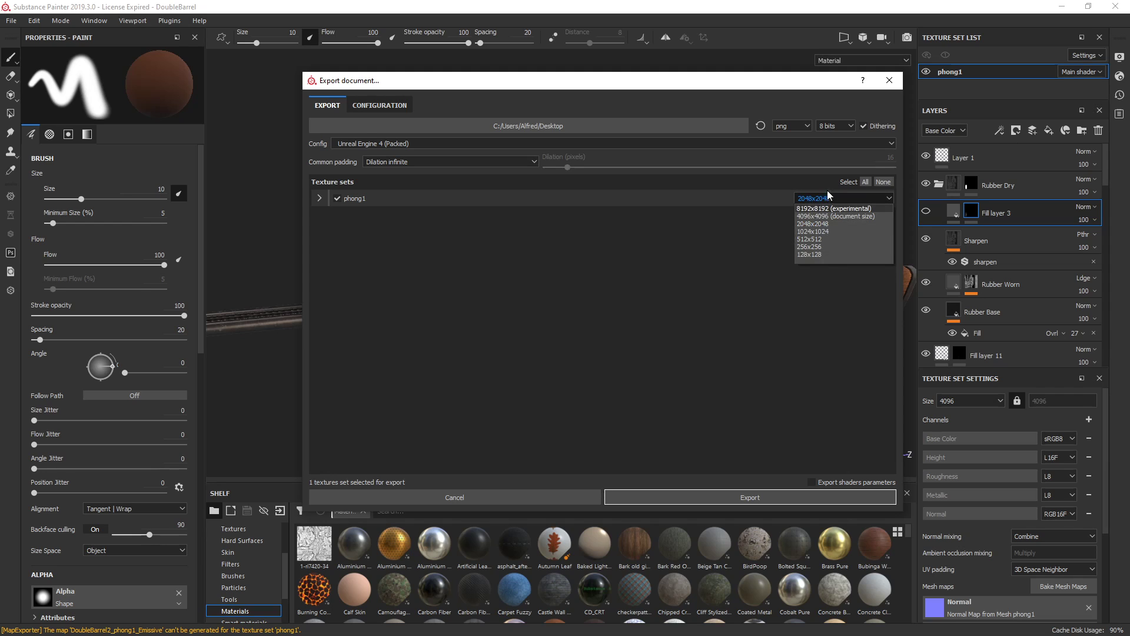
left_click(817, 224)
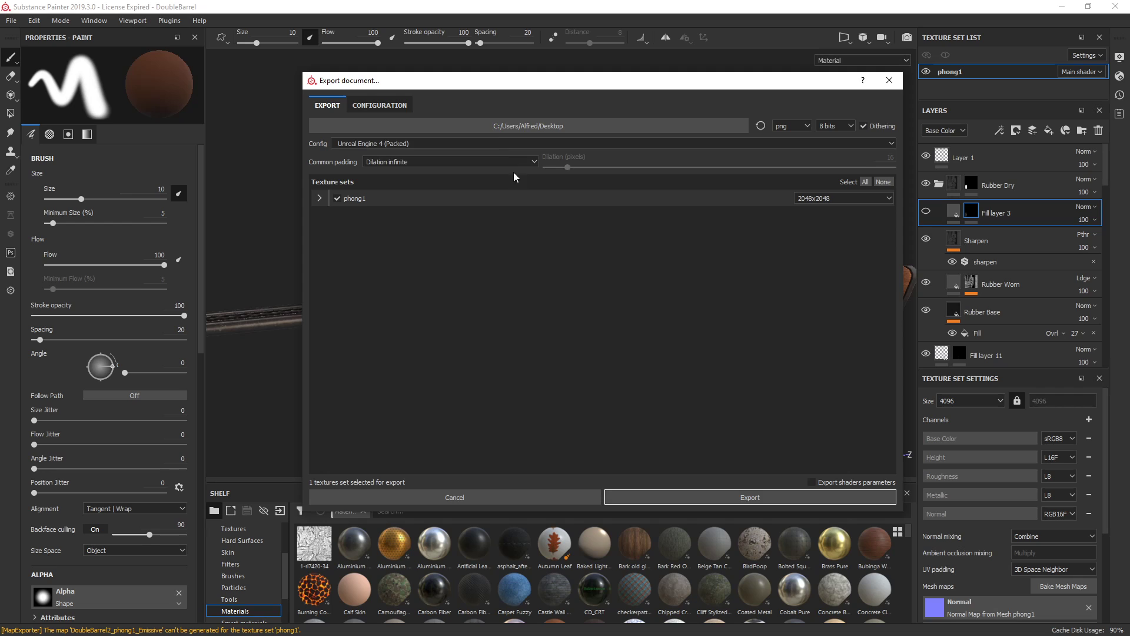
left_click(518, 126)
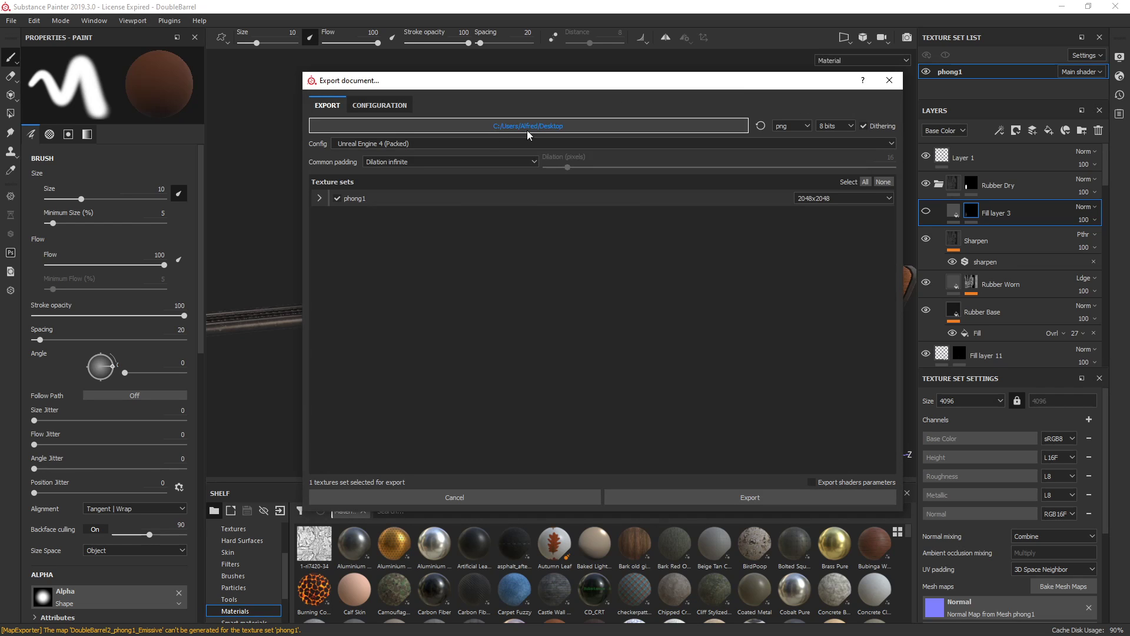
left_click(539, 126)
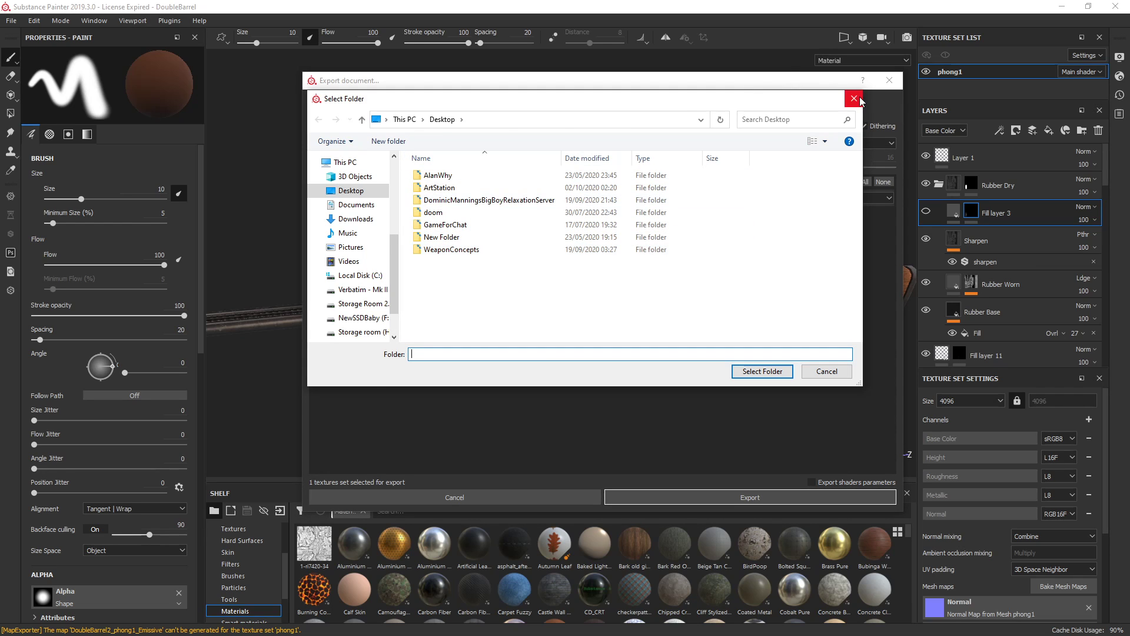
left_click(853, 99)
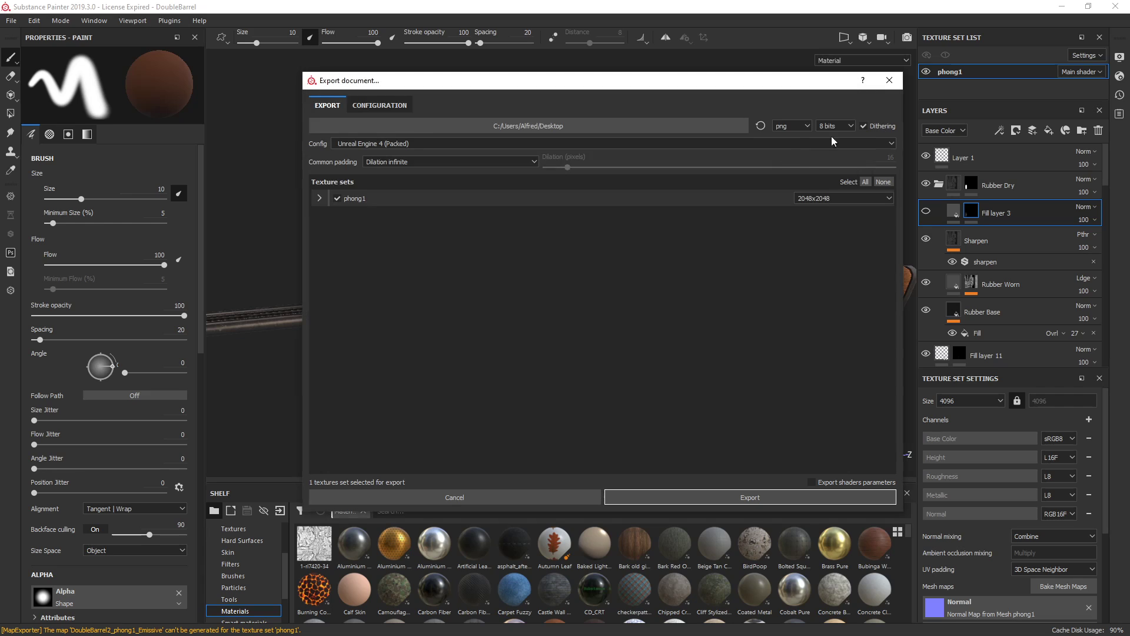
Export the phong1 texture set to the Desktop folder
left_click(752, 498)
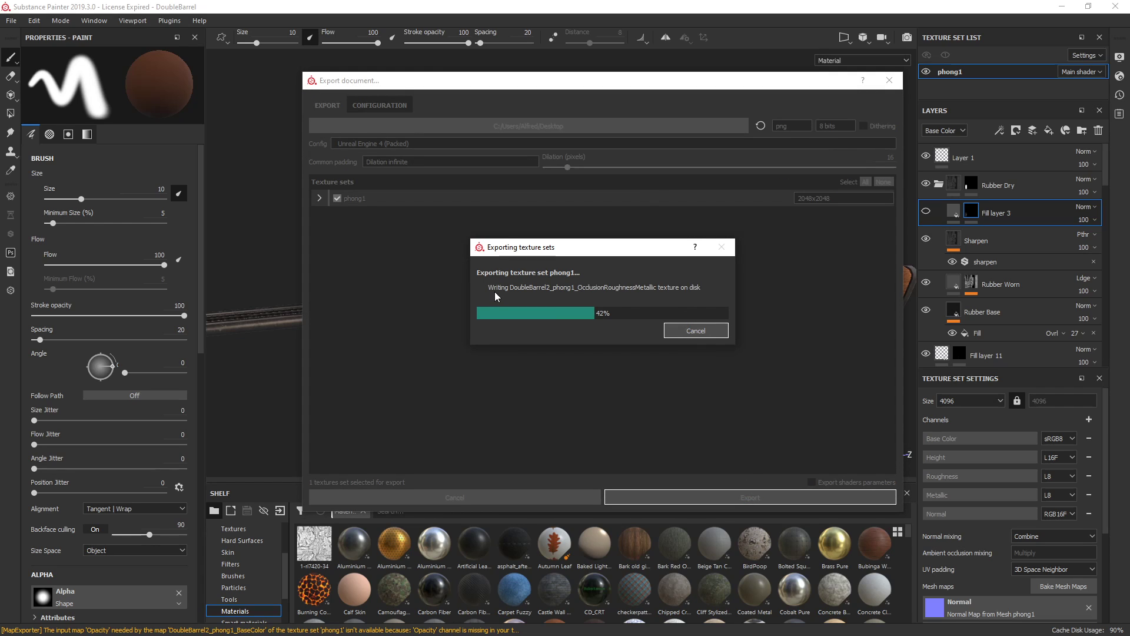
left_click(638, 311)
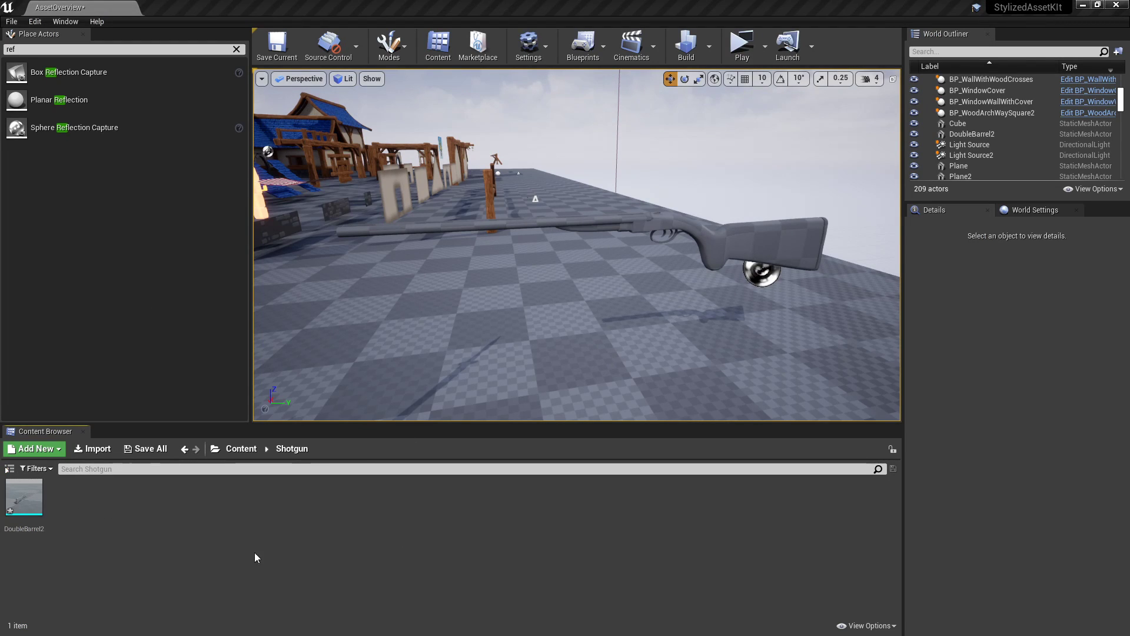
Open the file import for the Shotgun content folder in Unreal Engine, then dismiss it without choosing a file
left_click(92, 449)
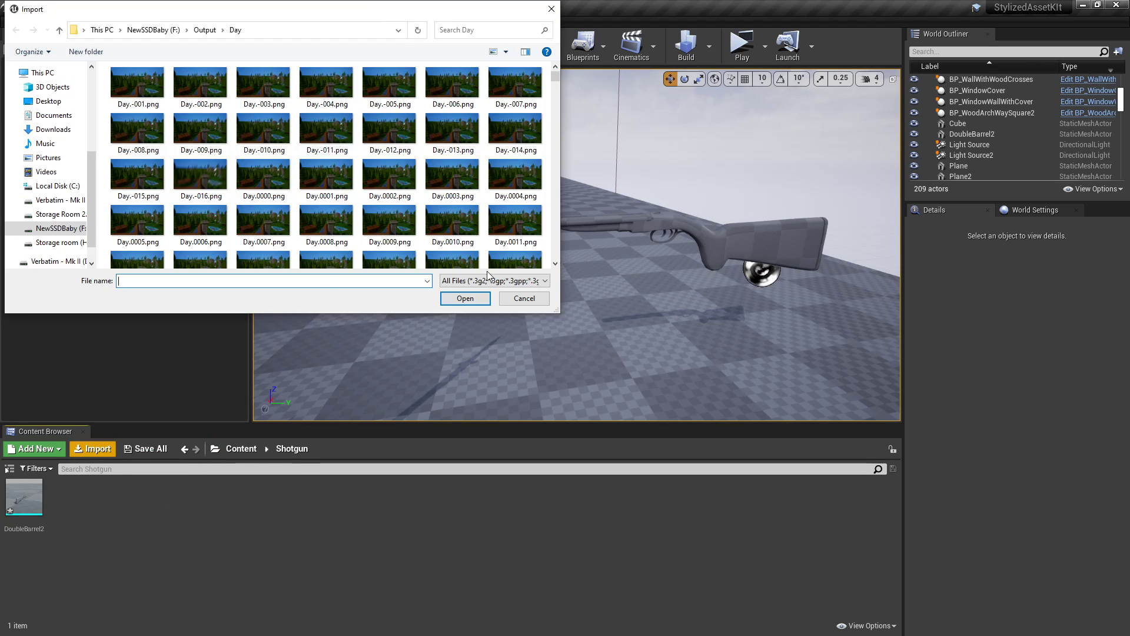
left_click(551, 9)
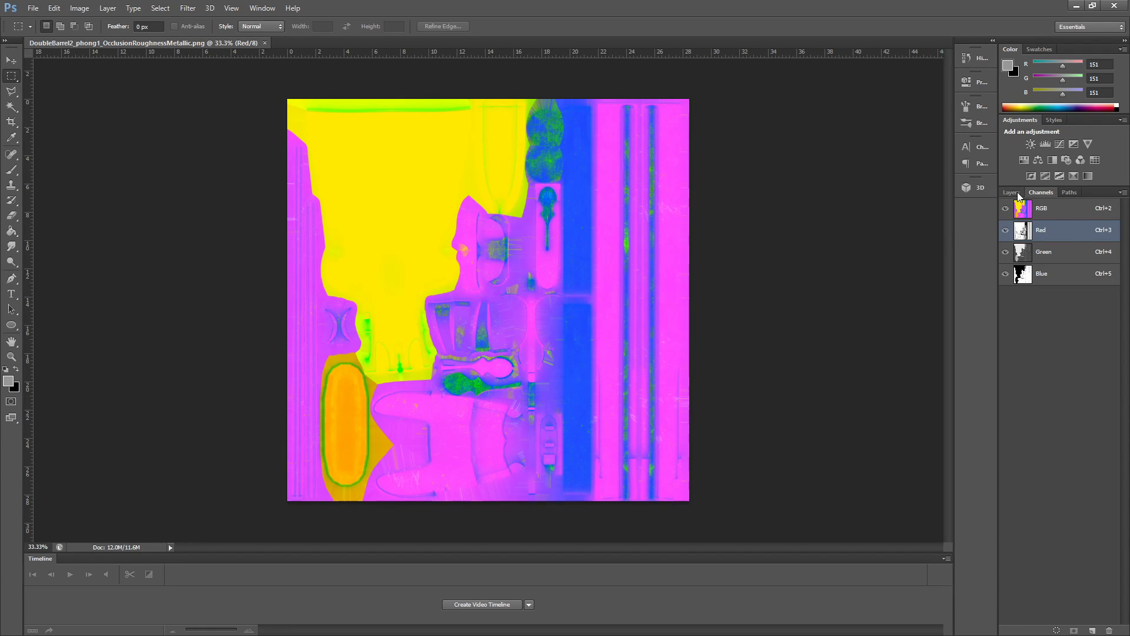
Examine the red, green and blue channels of the exported OcclusionRoughnessMetallic texture one at a time in Photoshop
left_click(1011, 192)
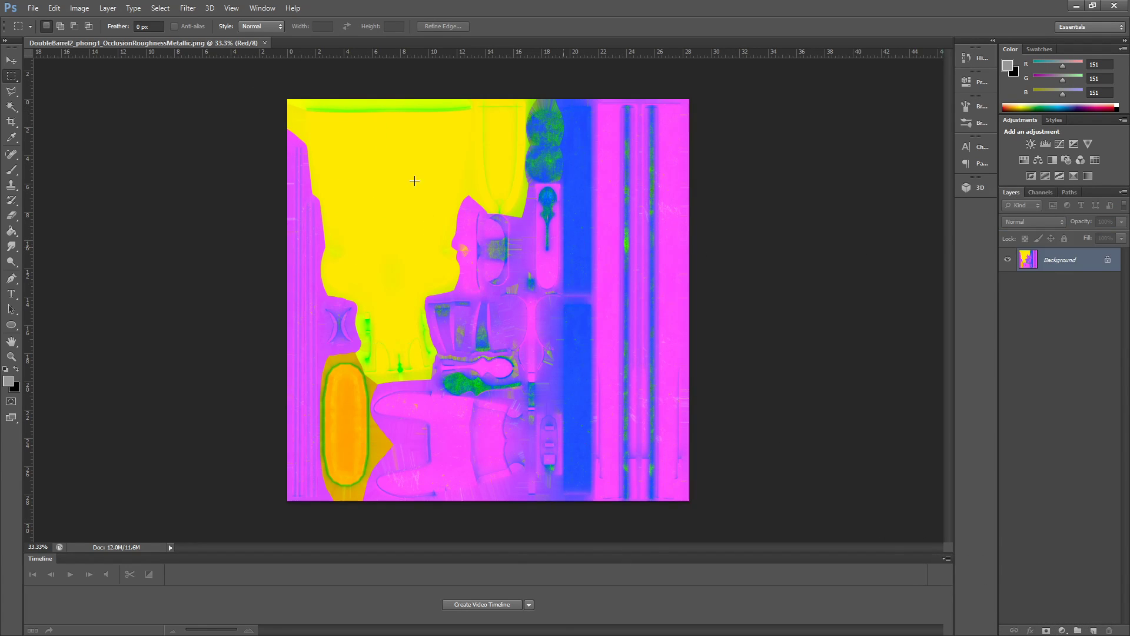
key("ctrl+a")
left_click(1040, 193)
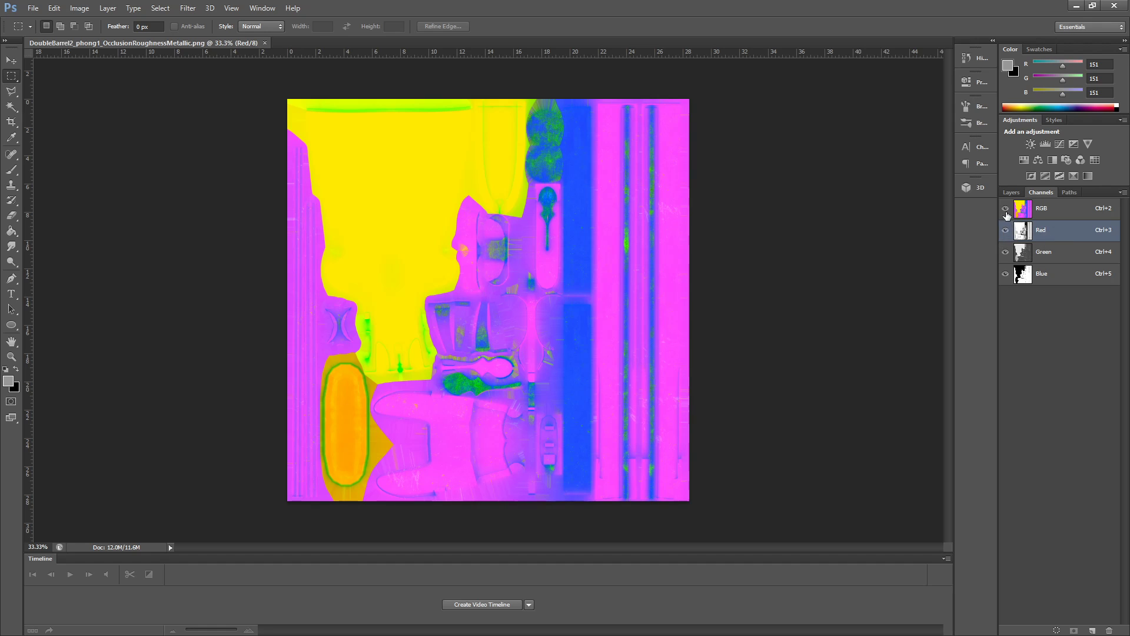
left_click(1005, 252)
left_click(1006, 257)
left_click(1005, 254)
left_click(1006, 273)
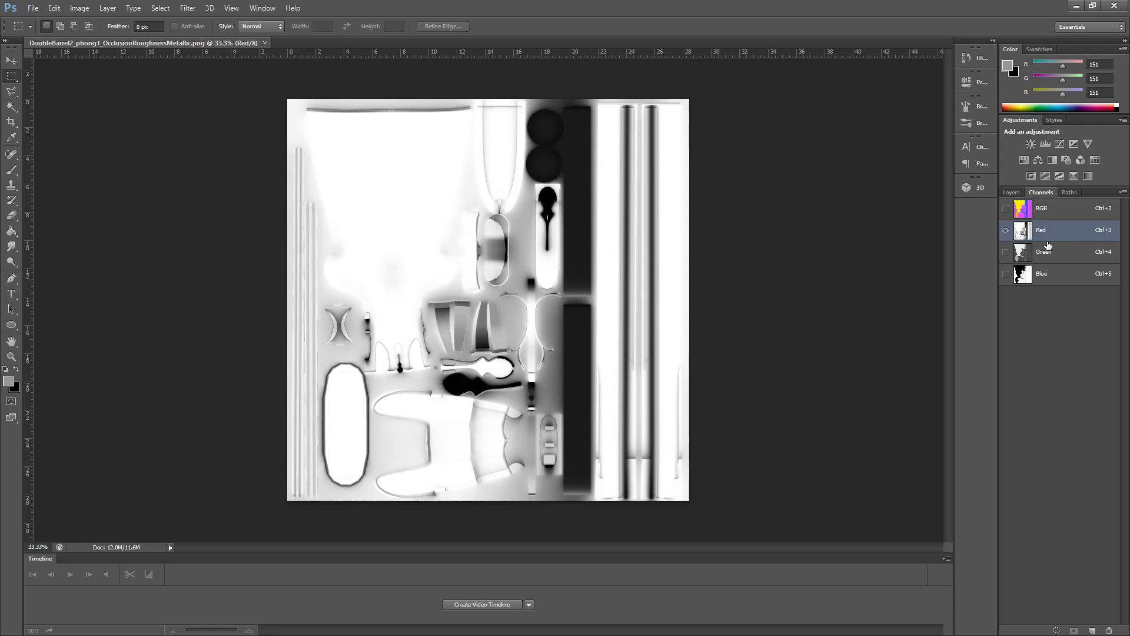
left_click_drag(276, 106, 890, 589)
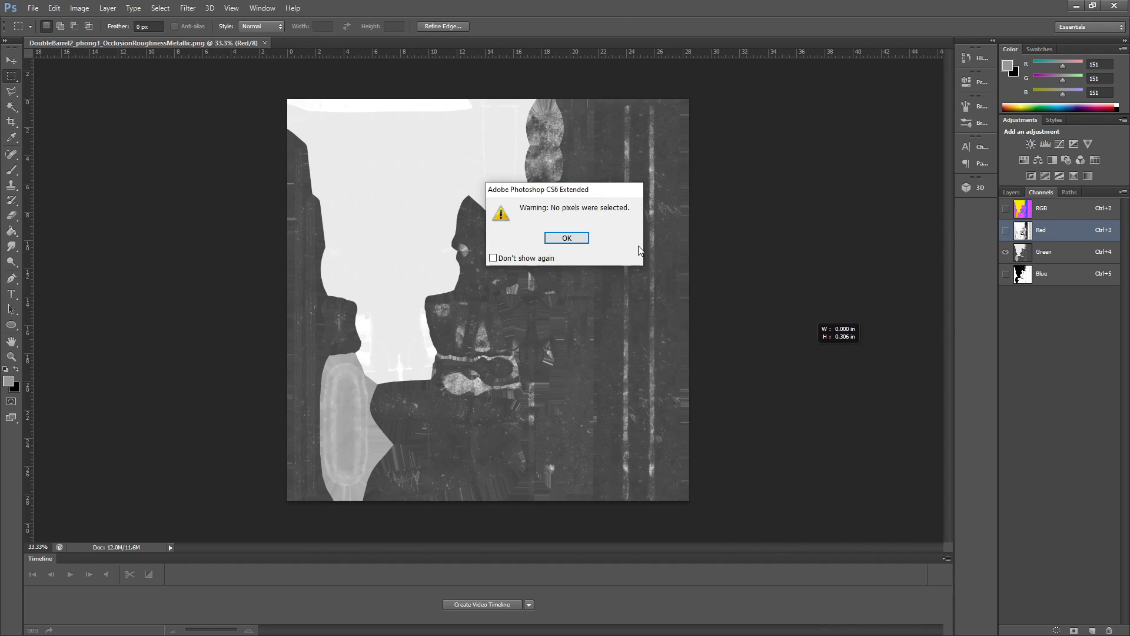
left_click(567, 238)
left_click(1005, 273)
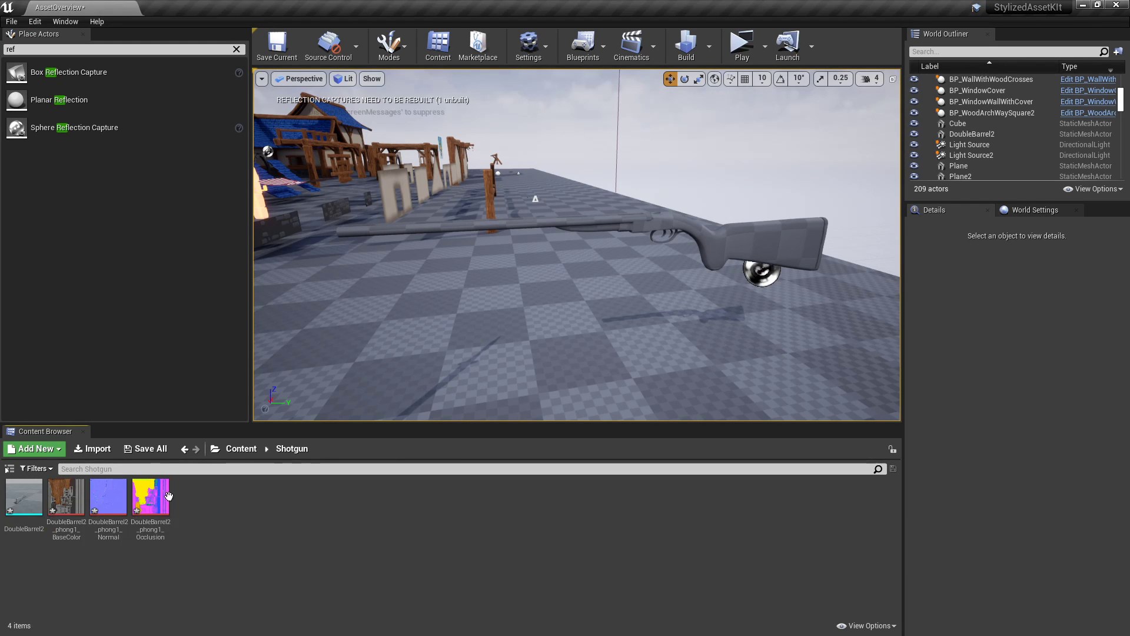
Create a material from the imported base colour texture in Unreal Engine's Shotgun folder and name it GUn
right_click(65, 501)
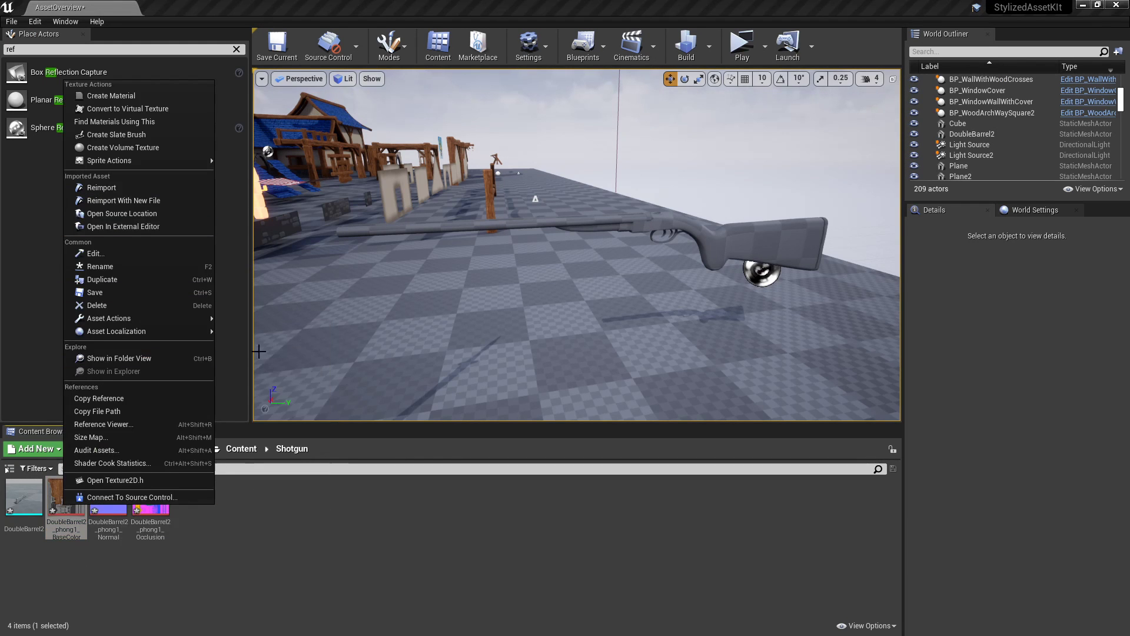
left_click(124, 606)
left_click(144, 507)
left_click(64, 505)
right_click(63, 506)
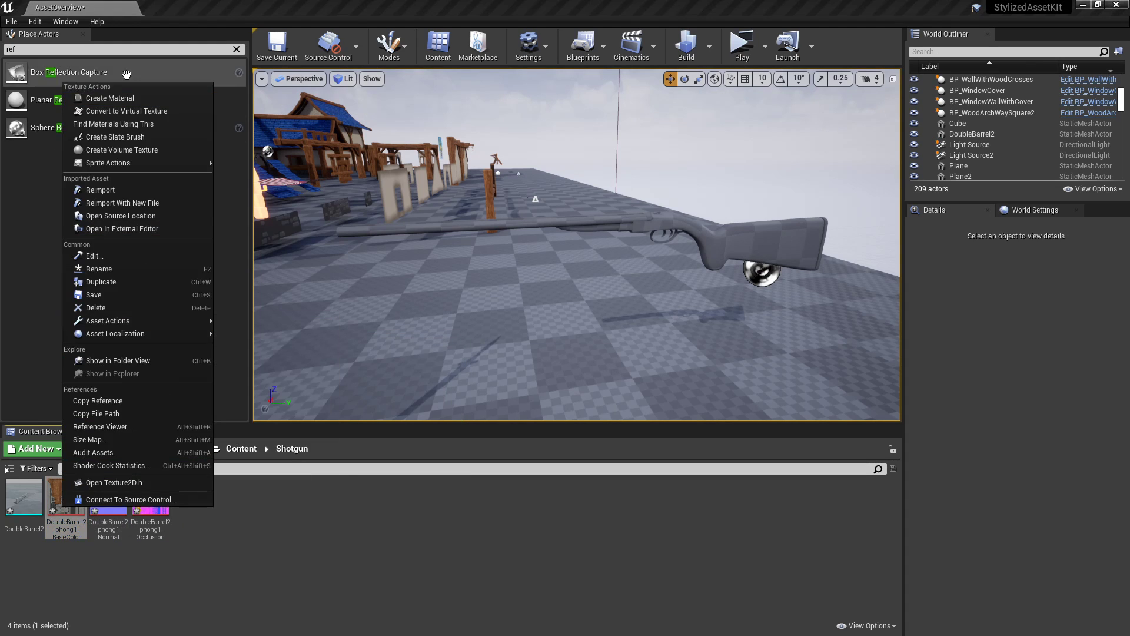
left_click(109, 98)
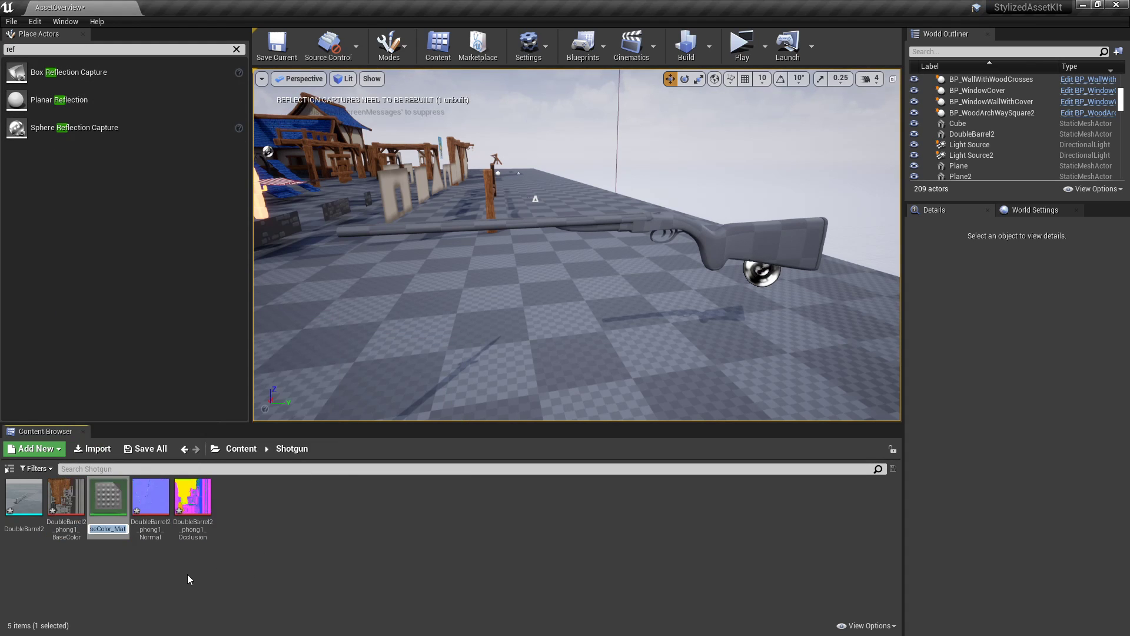
type("GUn")
key("Return")
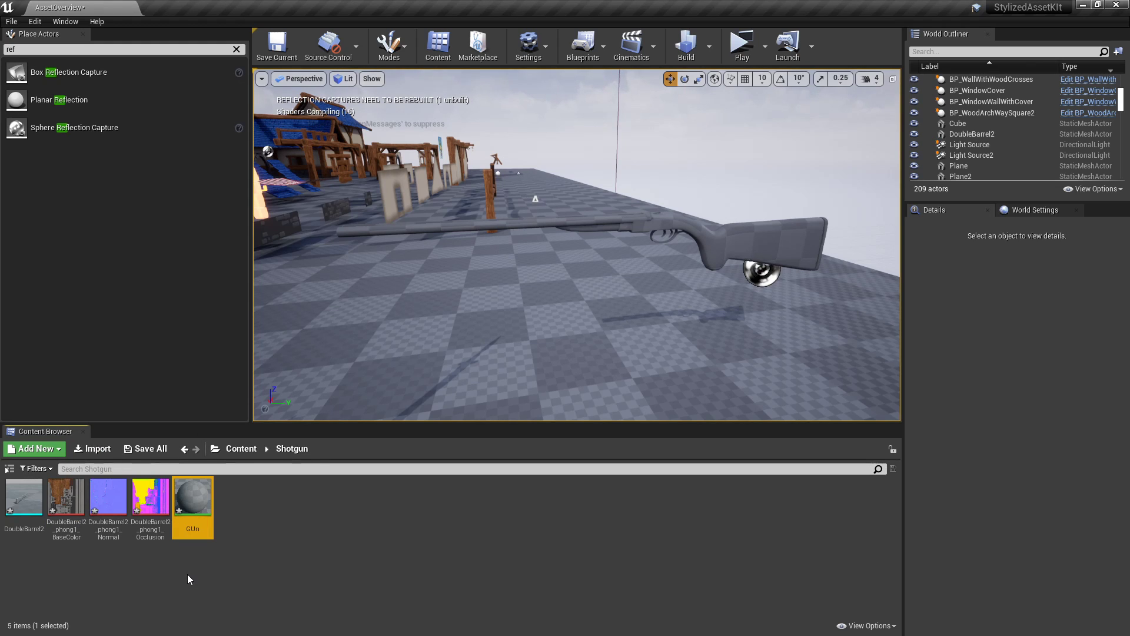
Open the GUn material for editing and move its base colour Texture Sample node away from the output node
key("Return")
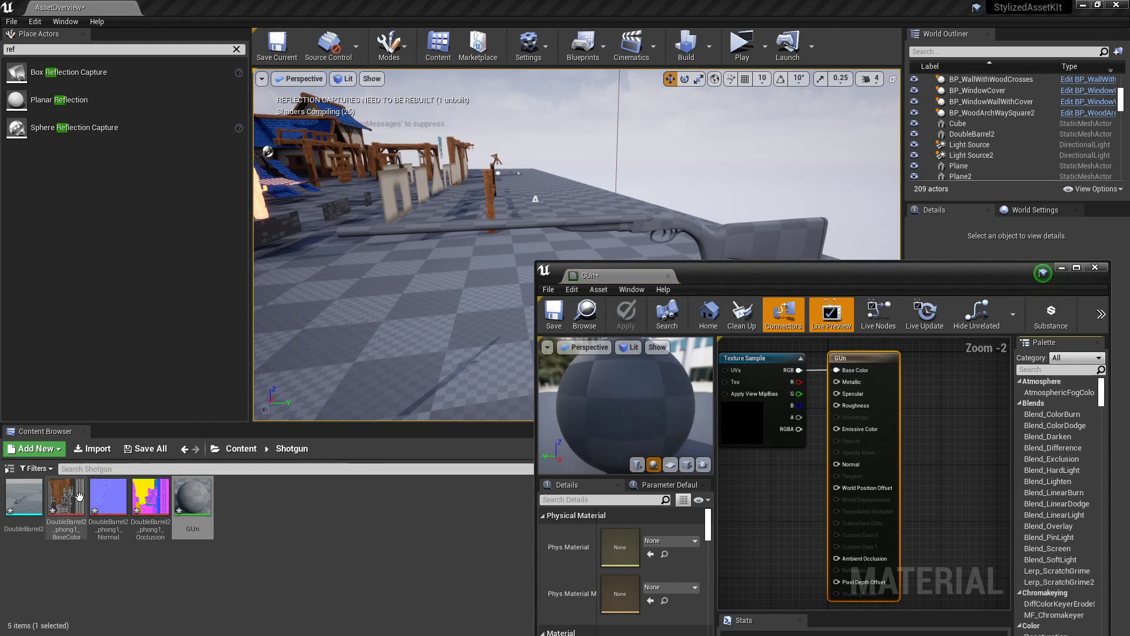
right_click(75, 491)
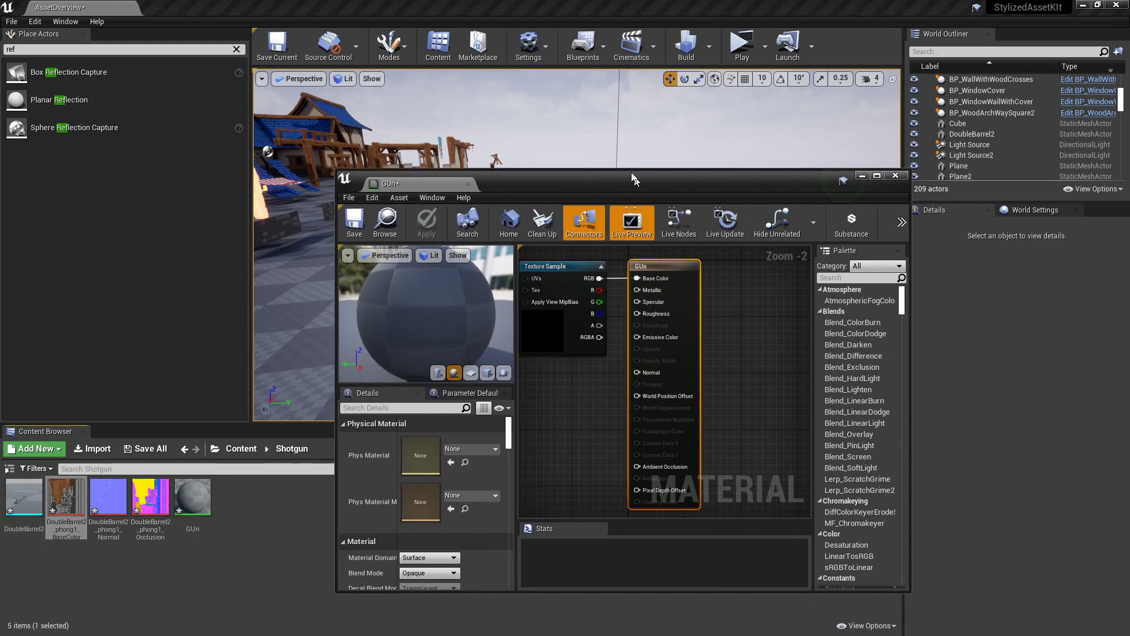
right_click_drag(734, 320, 662, 302)
left_click_drag(679, 306, 734, 359)
key("Delete")
right_click_drag(518, 265, 656, 275)
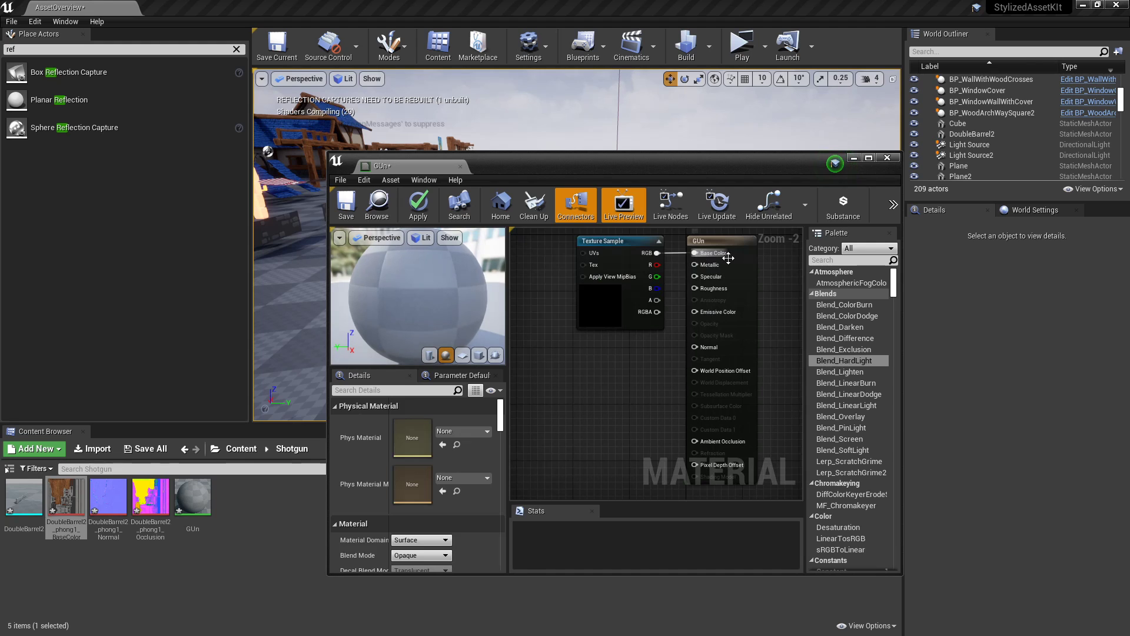
left_click_drag(620, 246, 554, 342)
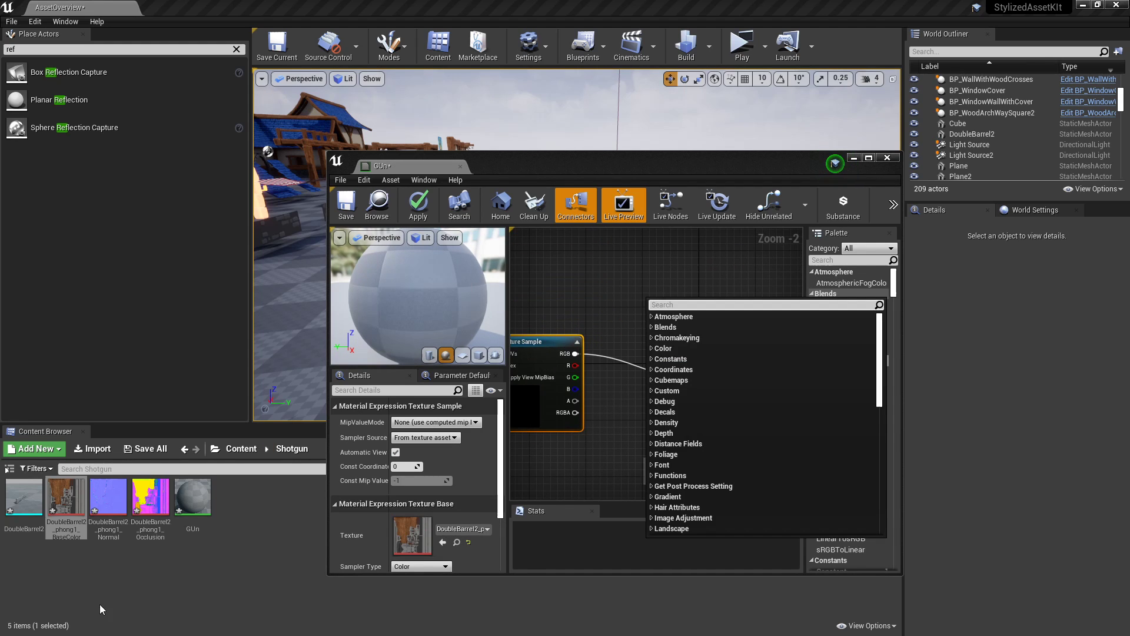
Add the shotgun's Normal and Occlusion textures to the GUn material graph and maximize the material editor
left_click(108, 497)
left_click(150, 498, "ctrl")
left_click_drag(150, 498, 594, 475)
double_click(638, 155)
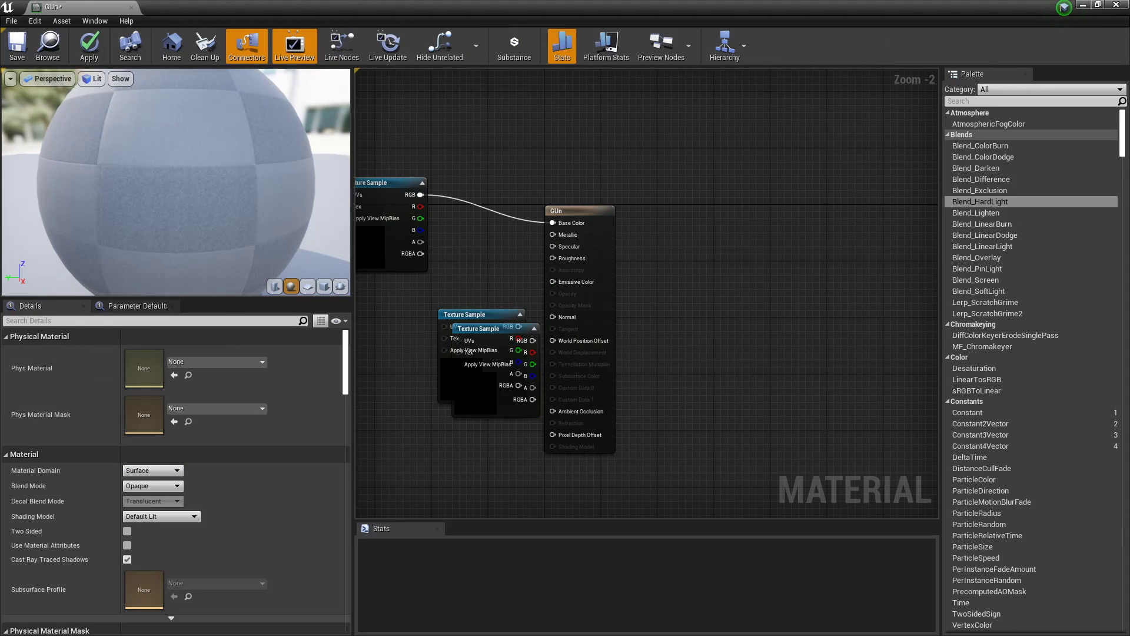
Separate the two overlapping texture nodes and connect the normal map's RGB output to the Normal input
right_click_drag(432, 371, 556, 344)
left_click_drag(594, 382, 510, 520)
left_click_drag(595, 263, 681, 255)
left_click(507, 383)
Connect the occlusion texture's red output to Ambient Occlusion, green to Roughness and blue to Metallic
left_click_drag(538, 447, 710, 351)
left_click_drag(544, 366, 677, 194)
left_click_drag(544, 378, 678, 177)
Line up the occlusion texture node directly beneath the normal map node
left_click_drag(469, 308, 456, 294)
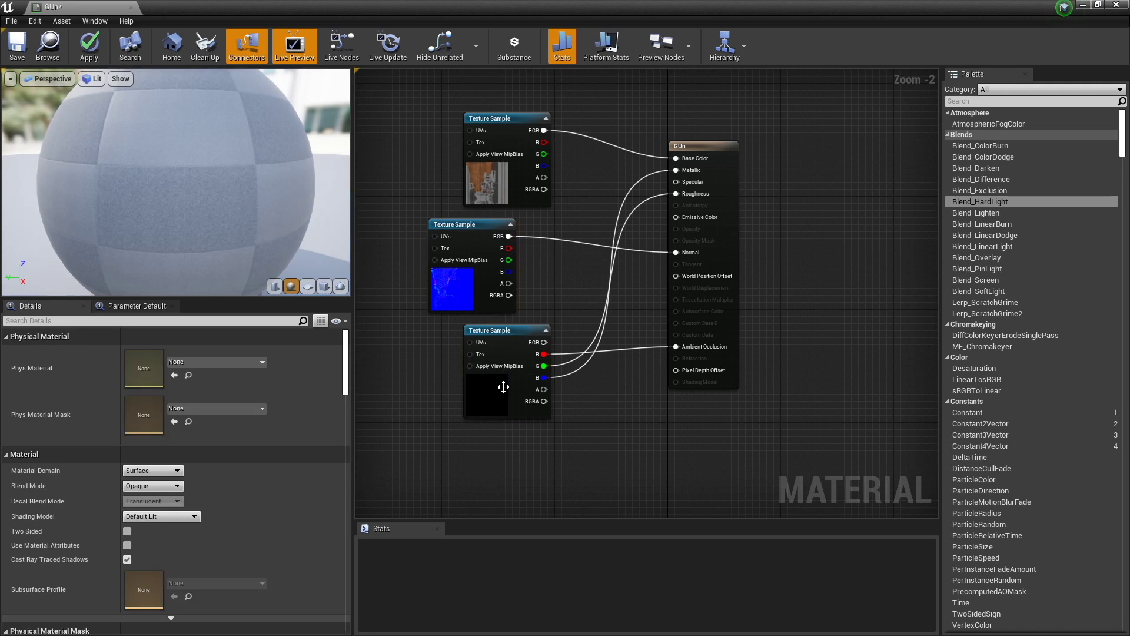
left_click_drag(507, 388, 473, 397)
left_click(564, 305)
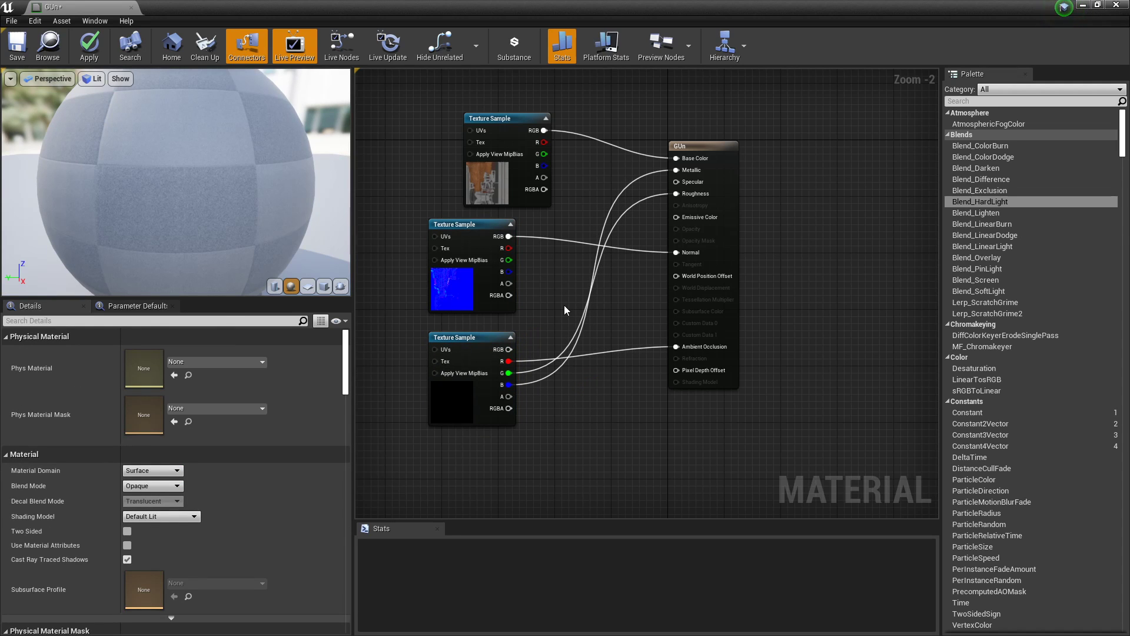
Apply the material graph changes and assign the GUn material to the shotgun in the level
scroll(648, 299, "up", 2)
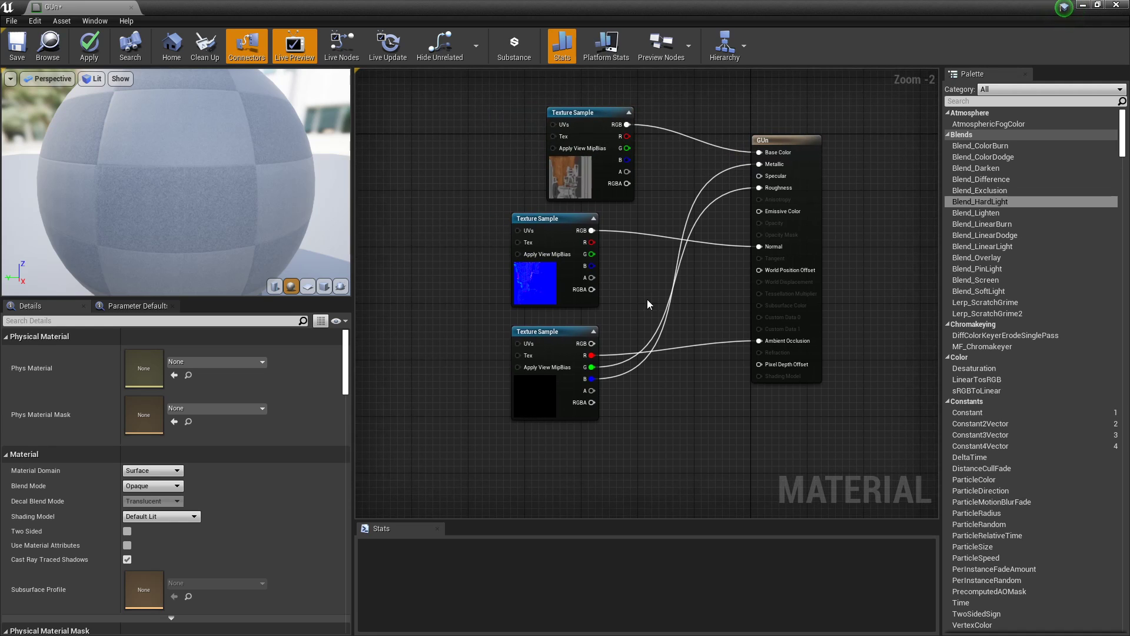
left_click(551, 319)
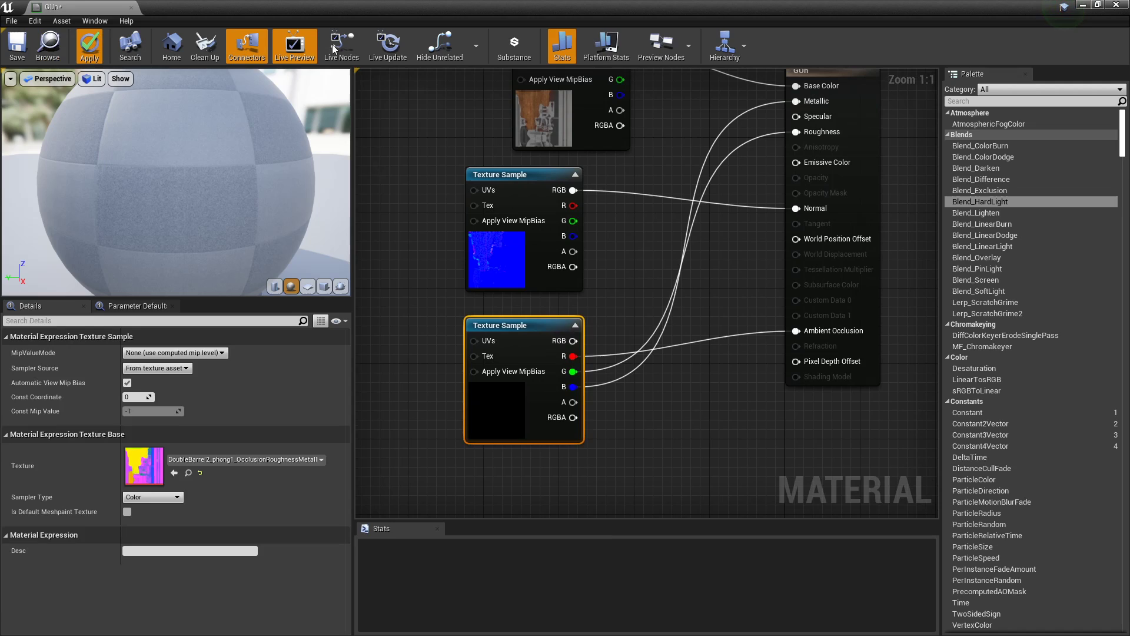
left_click(89, 46)
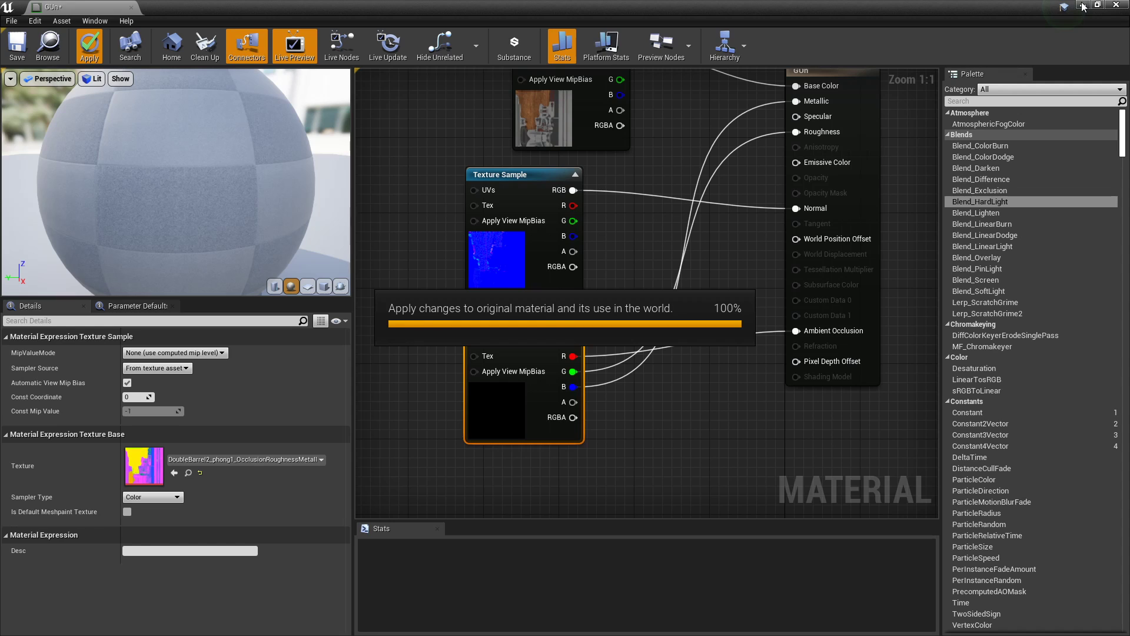
left_click(1083, 5)
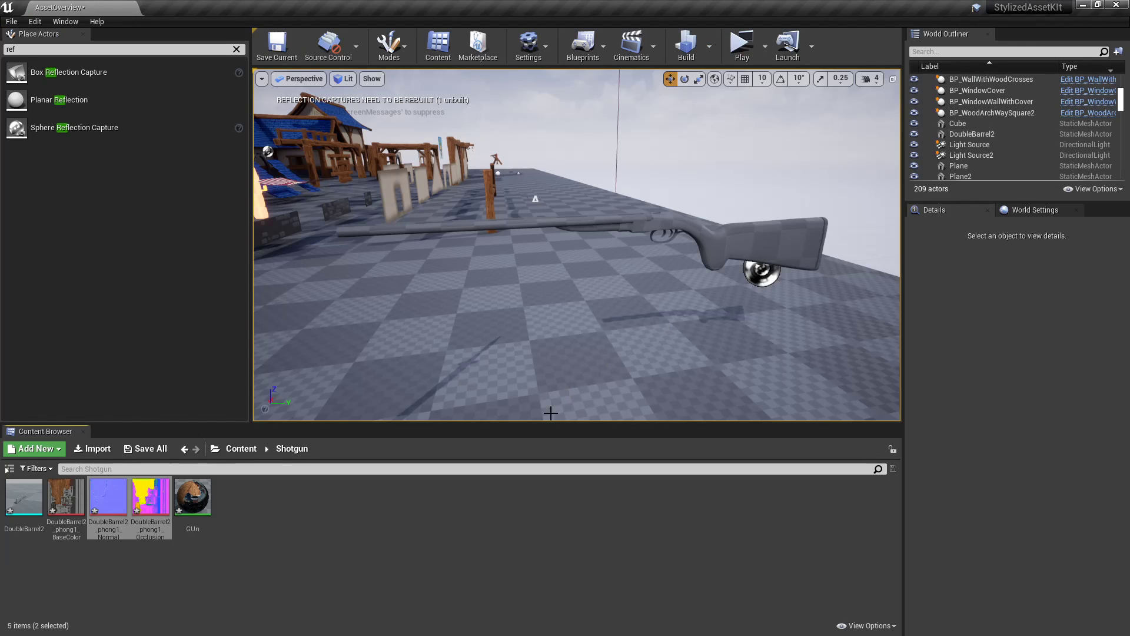
left_click_drag(192, 500, 758, 230)
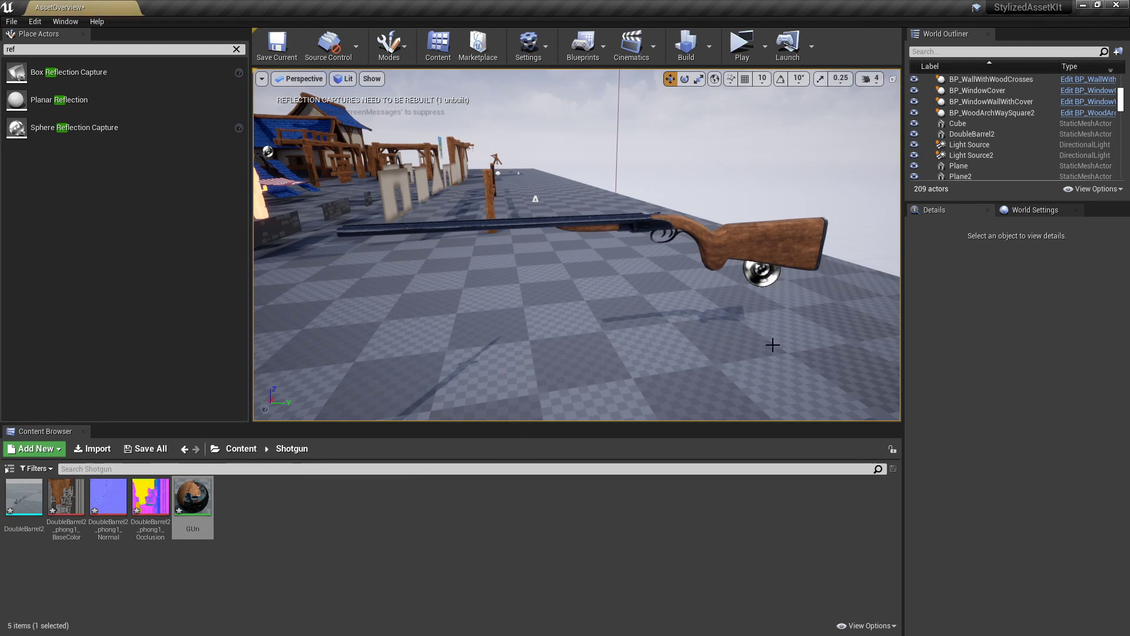
Examine the textured shotgun's barrel, receiver and stock up close in the level viewport
right_click_drag(773, 258, 891, 236)
key("a")
right_click_drag(737, 349, 618, 324)
key("d")
key("a")
key("d")
right_click_drag(694, 356, 677, 358)
key("a")
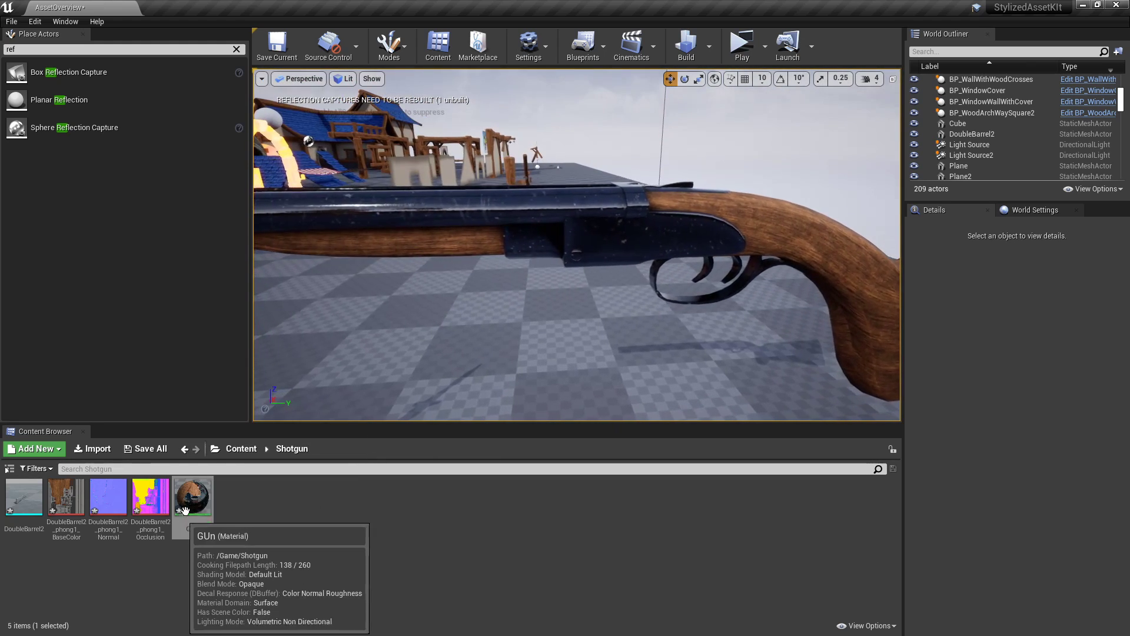
Open the OcclusionRoughnessMetallic texture from the GUn material and disable its sRGB option, then return to the material graph
left_click(122, 504)
left_click(152, 493)
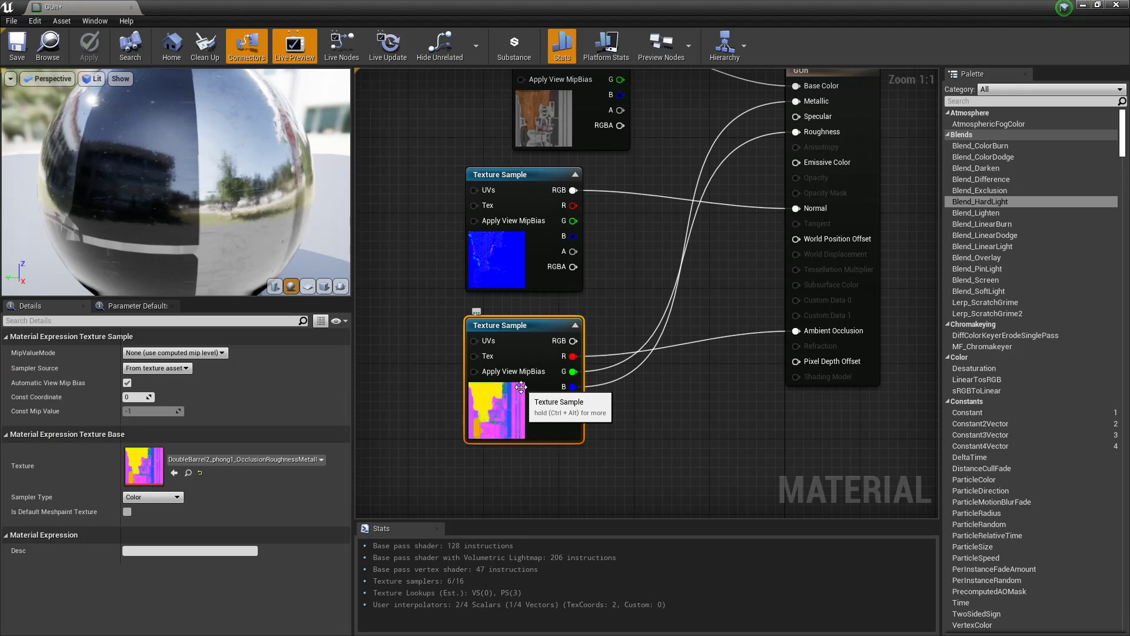
double_click(162, 462)
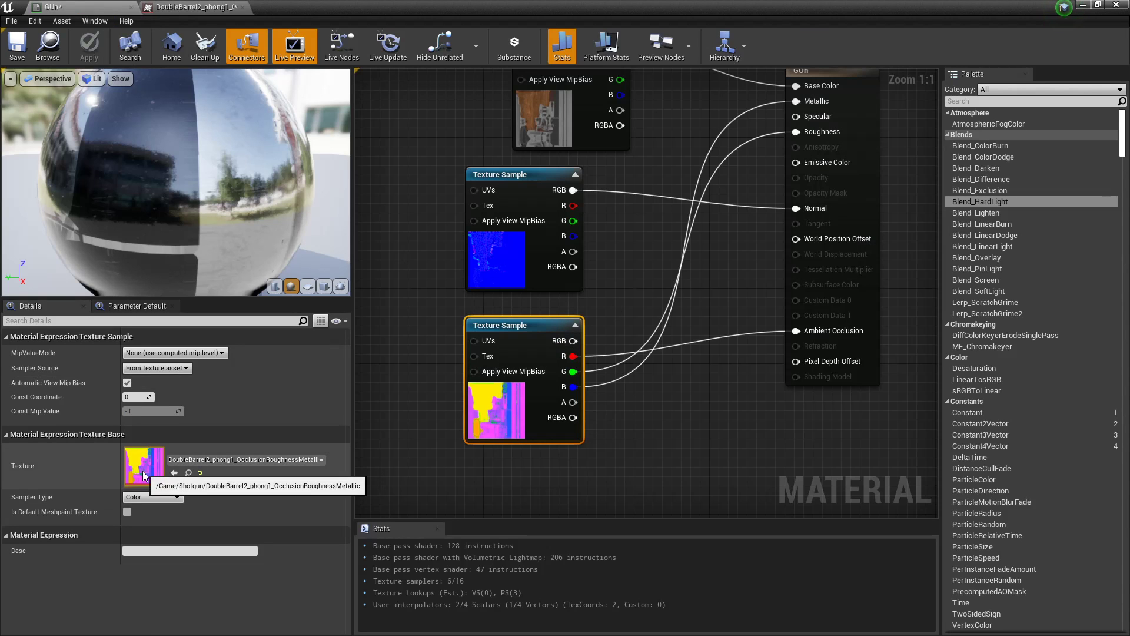
left_click(749, 351)
left_click(518, 259)
left_click(502, 348)
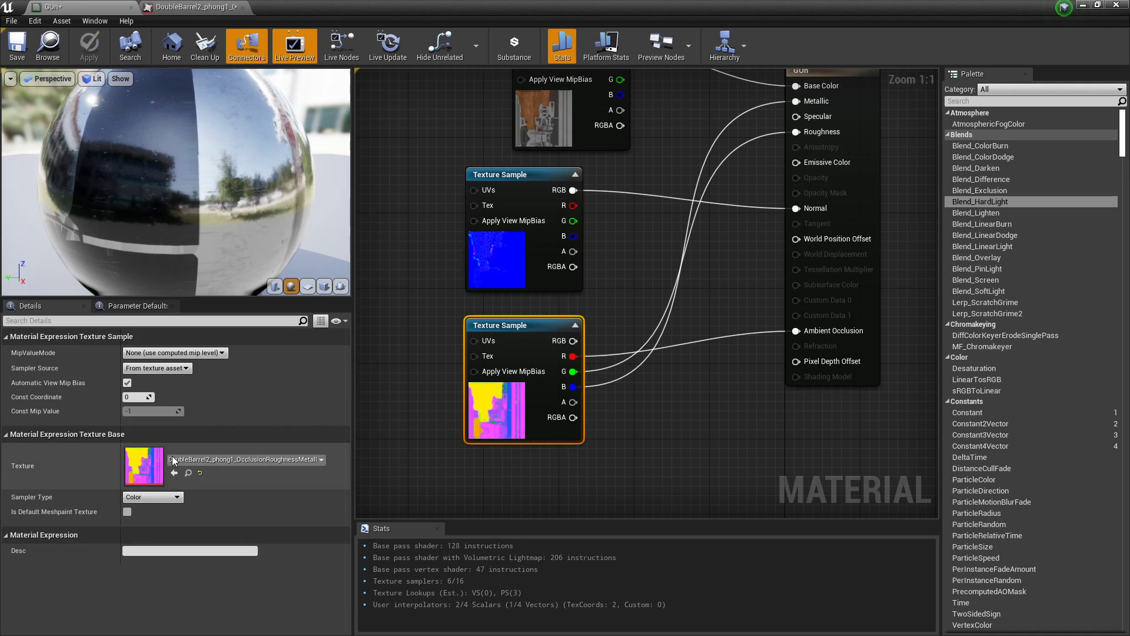
double_click(391, 7)
double_click(149, 504)
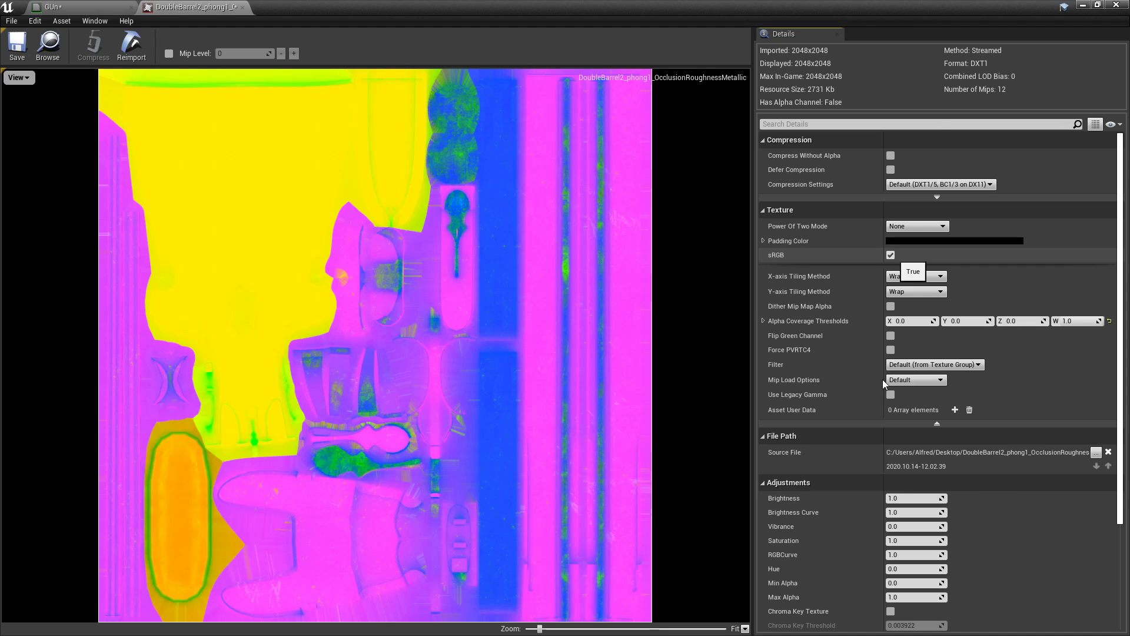
key("ctrl+Tab")
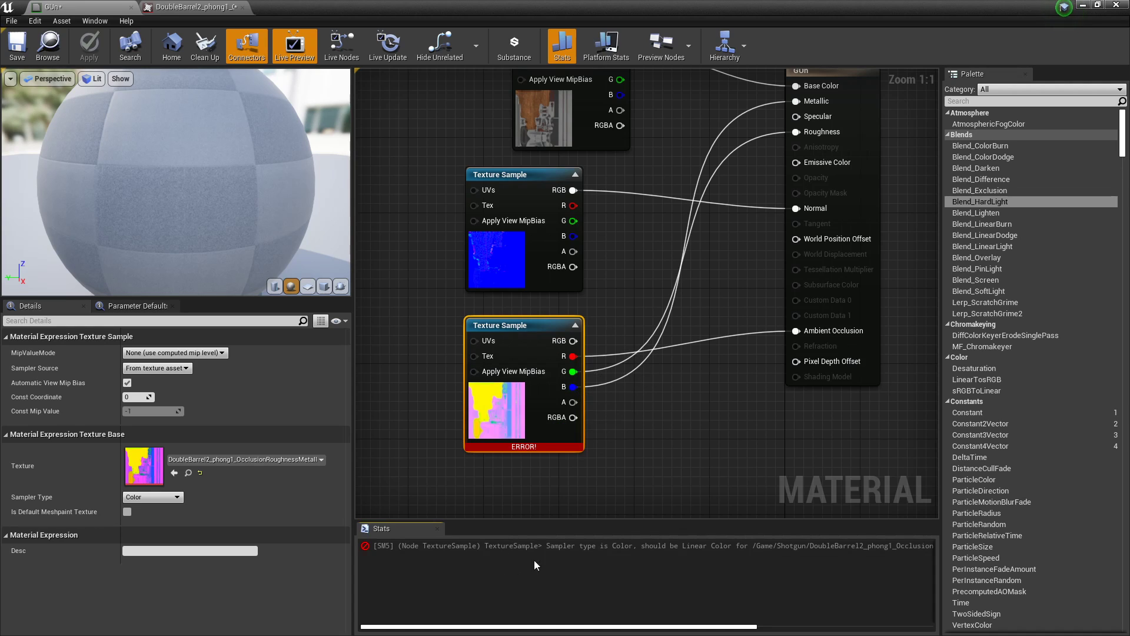
Set the occlusion texture node's sampler type to Linear Color and apply the material changes
left_click(518, 408)
left_click(617, 392)
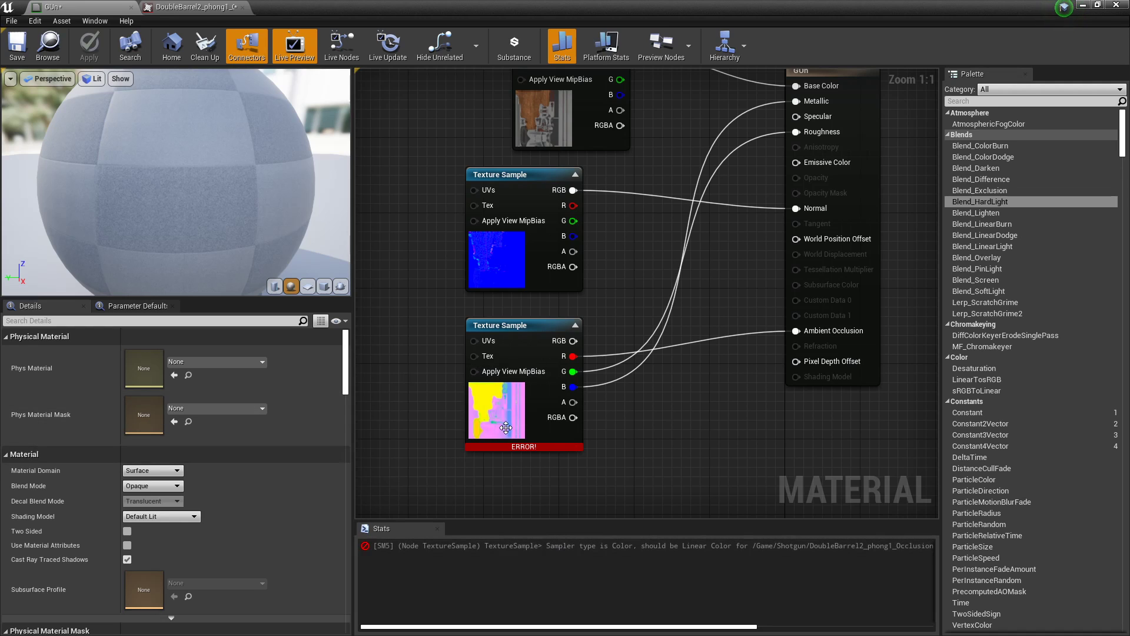
left_click(506, 428)
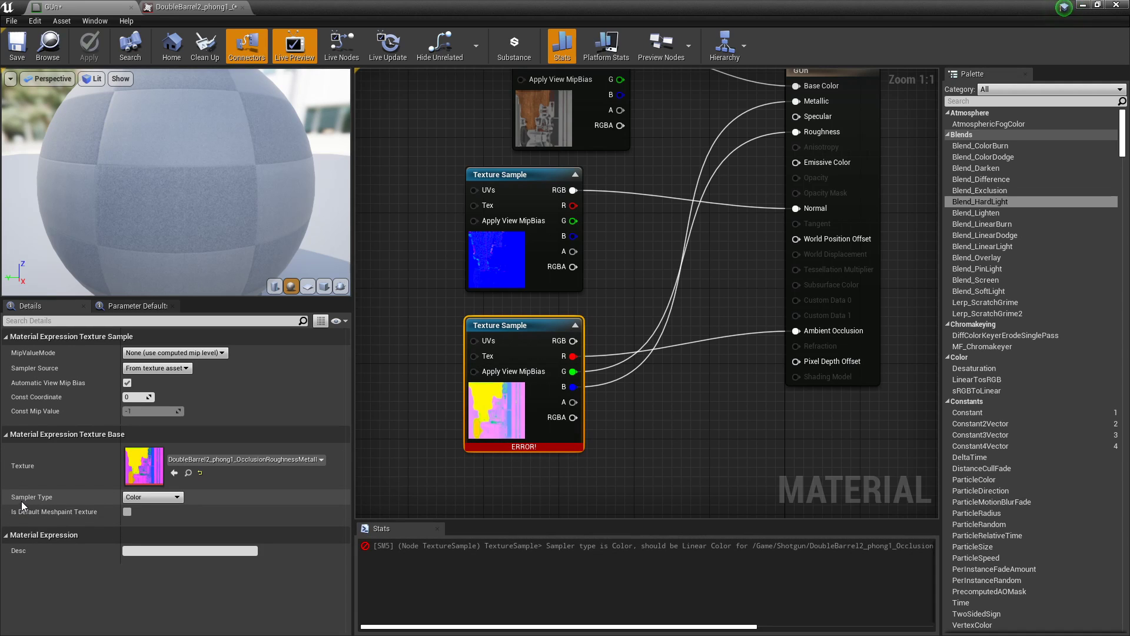
left_click(152, 498)
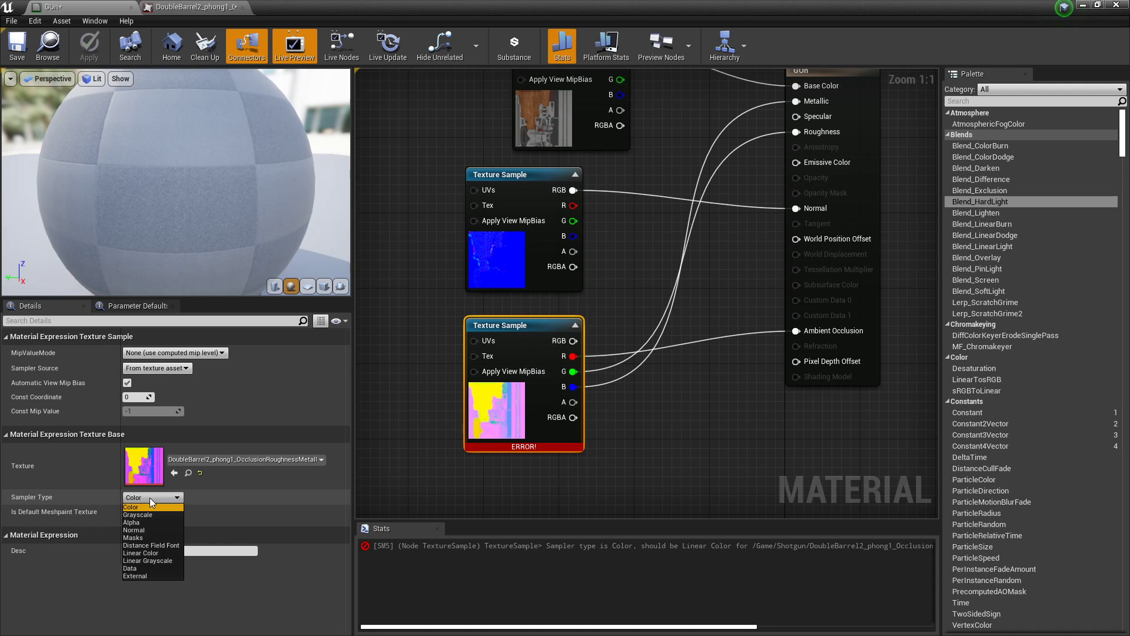
left_click(142, 553)
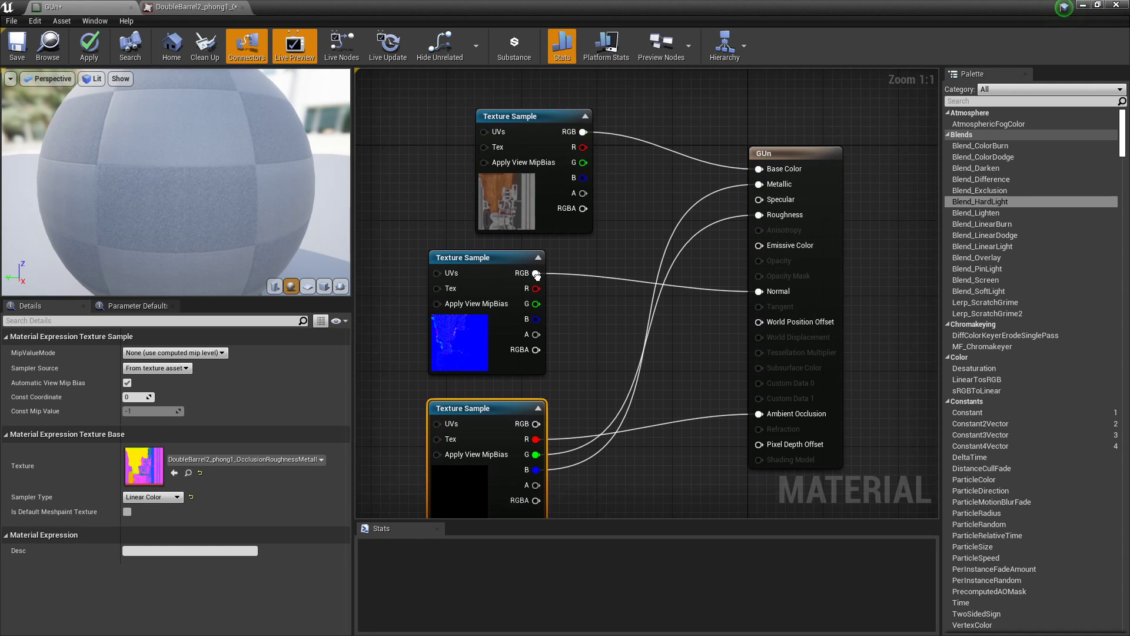
left_click(97, 53)
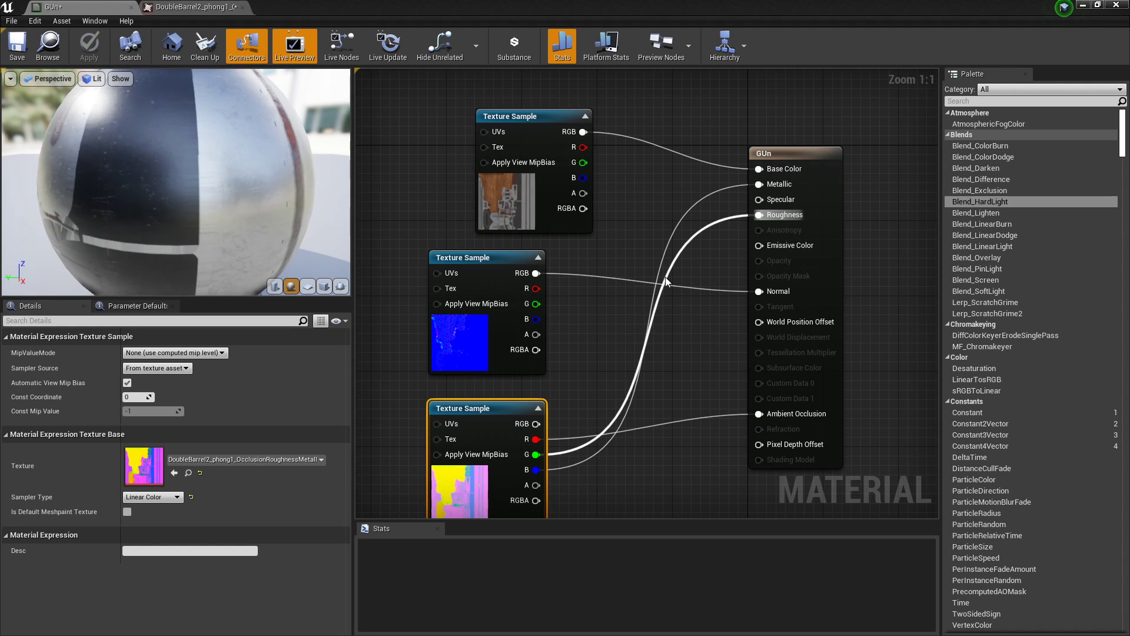
Move the base color texture node farther from the GUn output node to make room between them
left_click_drag(498, 195, 362, 169)
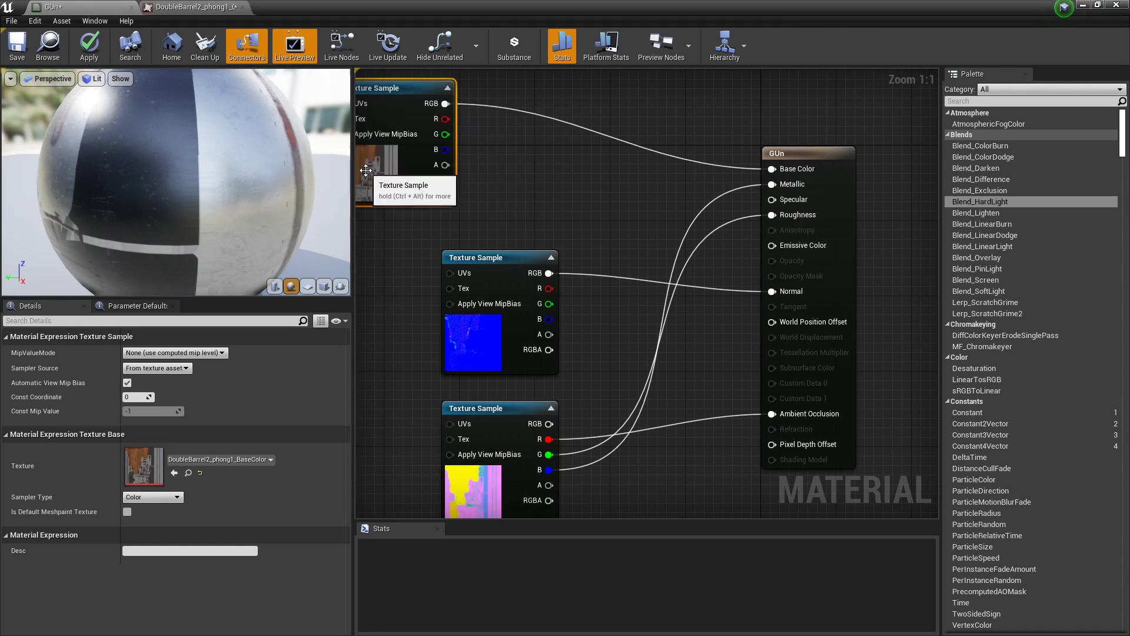
right_click_drag(568, 203, 717, 251)
left_click(665, 171)
left_click_drag(564, 128, 612, 127)
left_click_drag(112, 114, 200, 117)
right_click_drag(583, 224, 527, 247)
left_click_drag(526, 248, 451, 239)
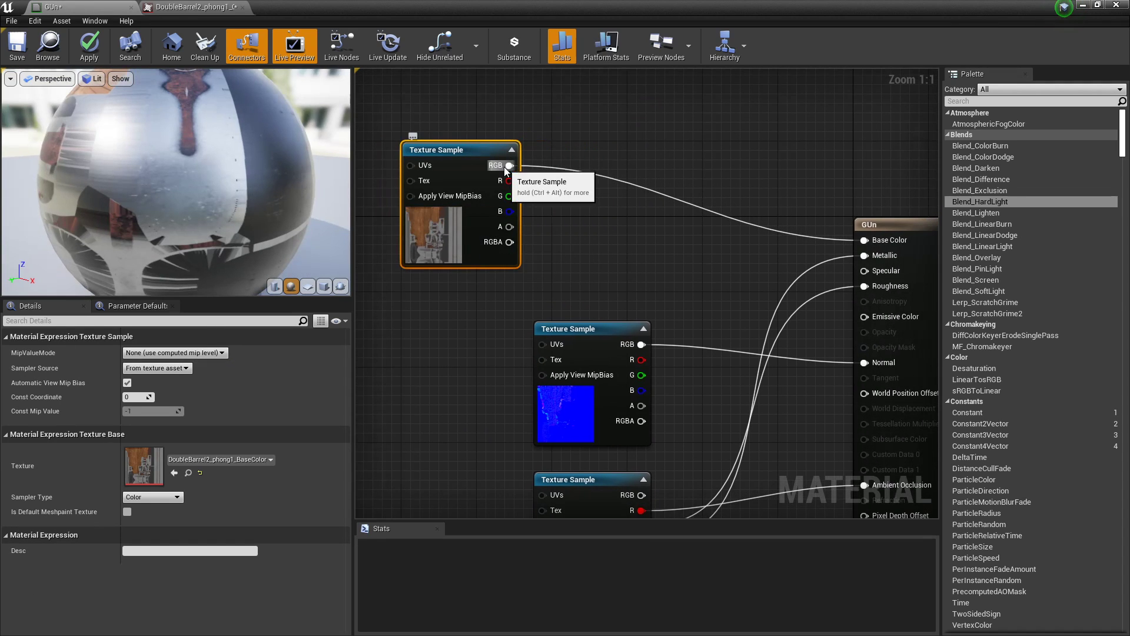
Add a Multiply node with its A input fed by the base color texture's RGB output
left_click_drag(510, 165, 625, 180)
type("mu")
key("Return")
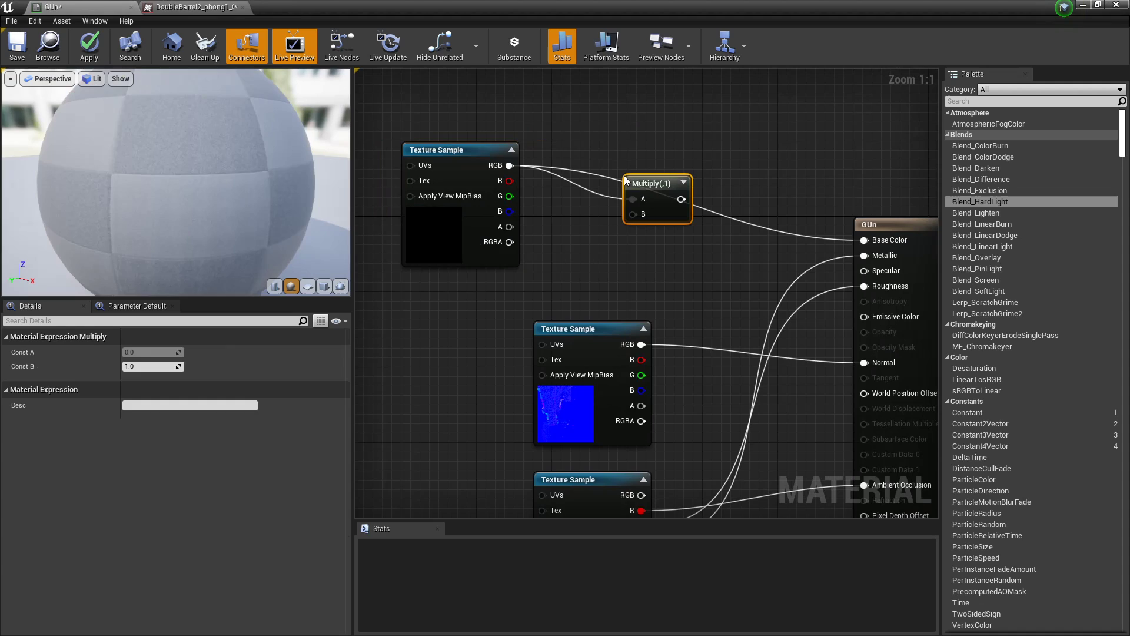
Add a scalar parameter named Brightness below the Multiply node
left_click(596, 236)
left_click(565, 252)
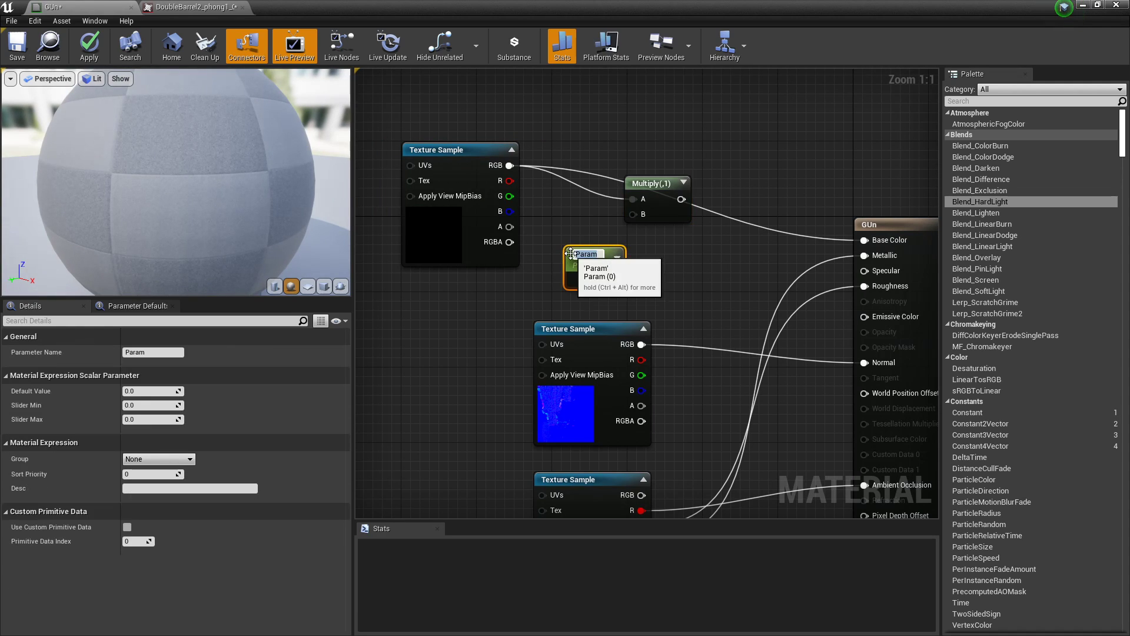
type("B")
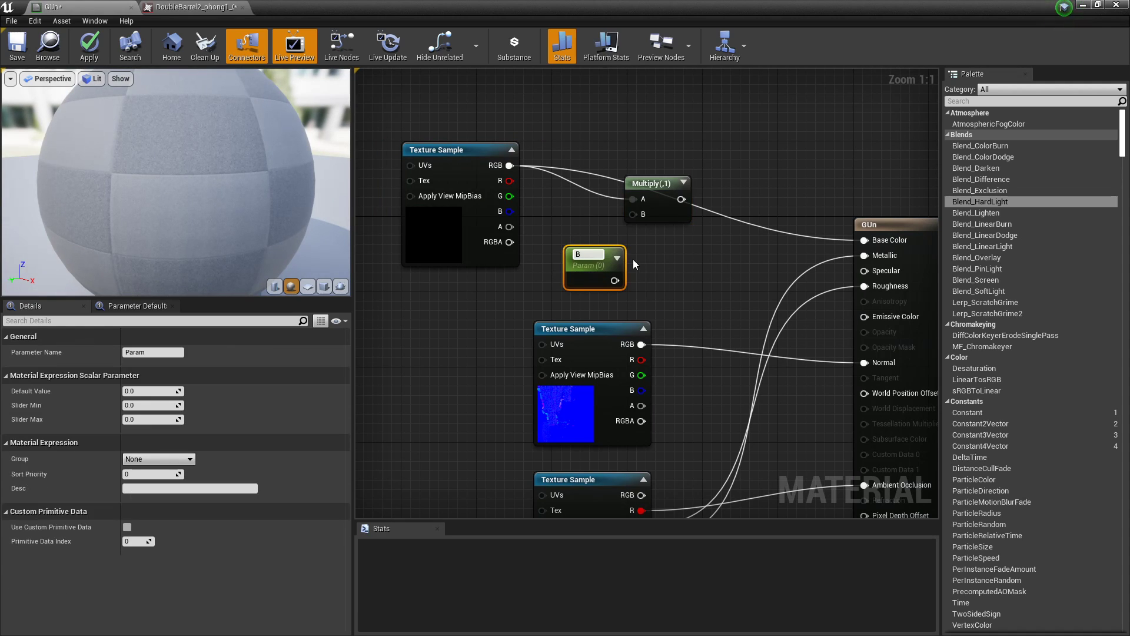
type("rightness")
left_click(634, 259)
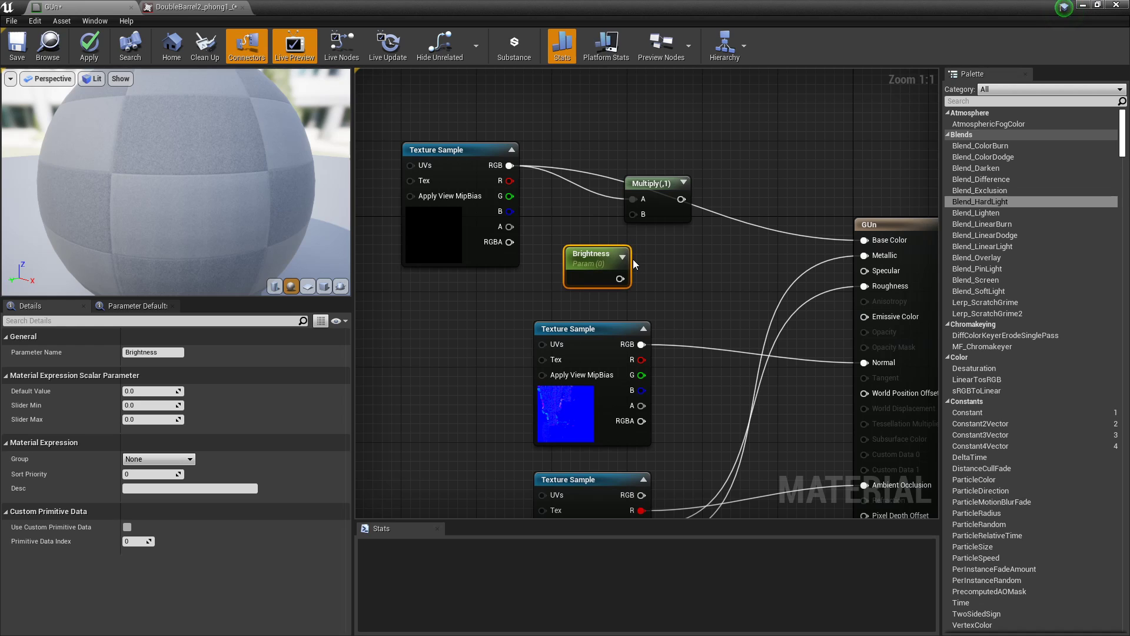
Connect the Brightness parameter to the Multiply node's B input and set its default value to 1
left_click_drag(495, 184, 438, 147)
left_click_drag(591, 254, 633, 215)
left_click(153, 391)
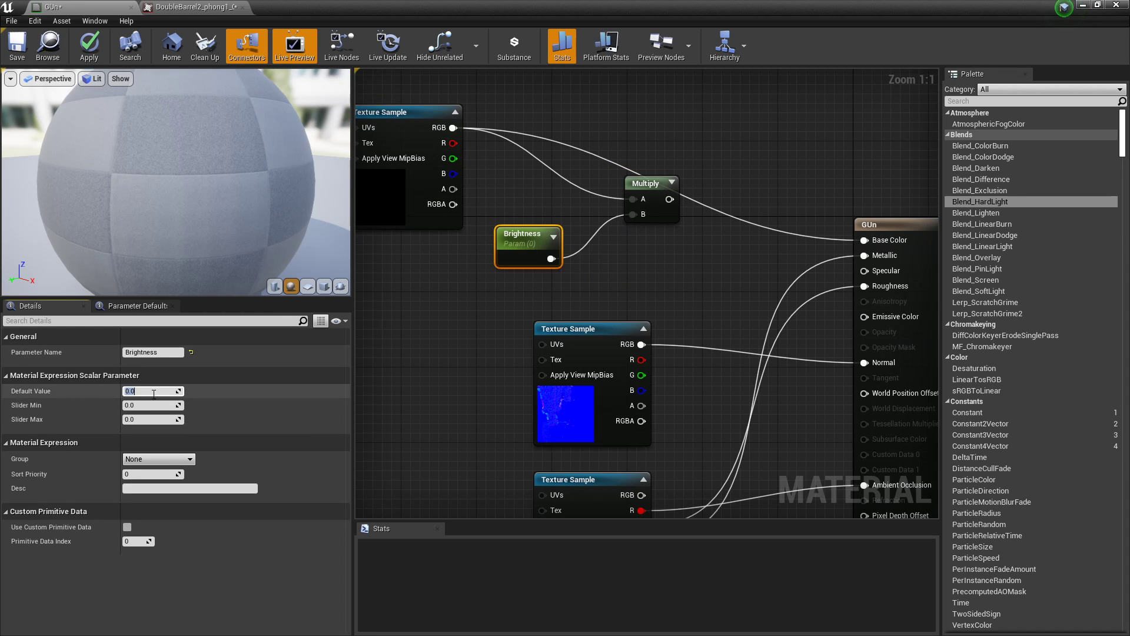
type("1")
key("Return")
Connect the Multiply output to Base Color, apply the material and return to the level
left_click_drag(669, 199, 877, 242)
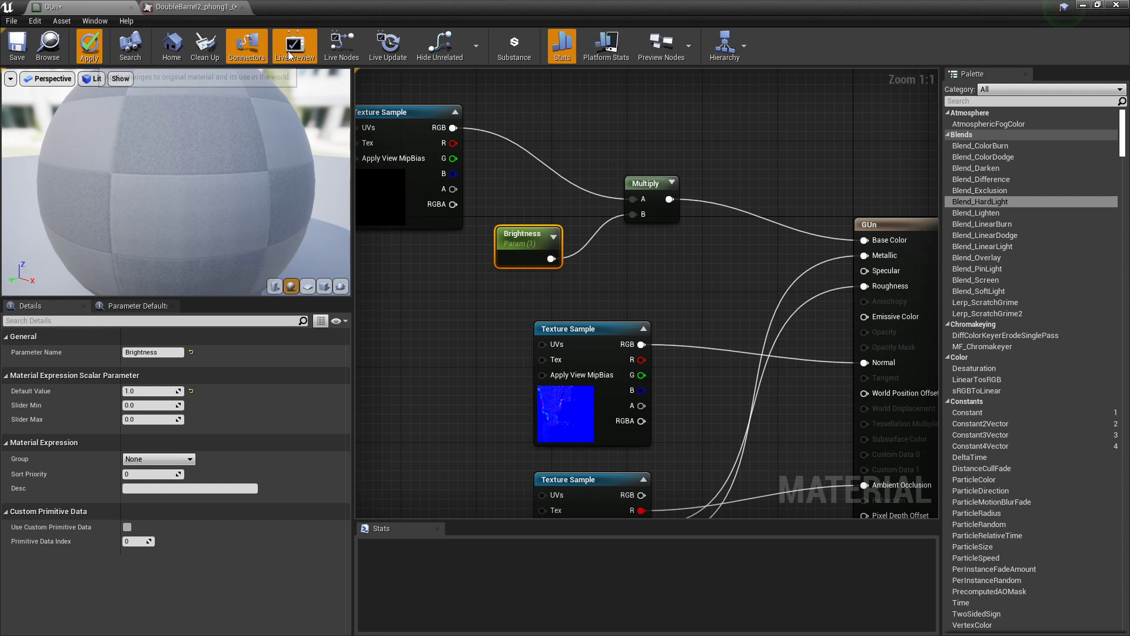
left_click_drag(491, 158, 842, 154)
left_click(1083, 5)
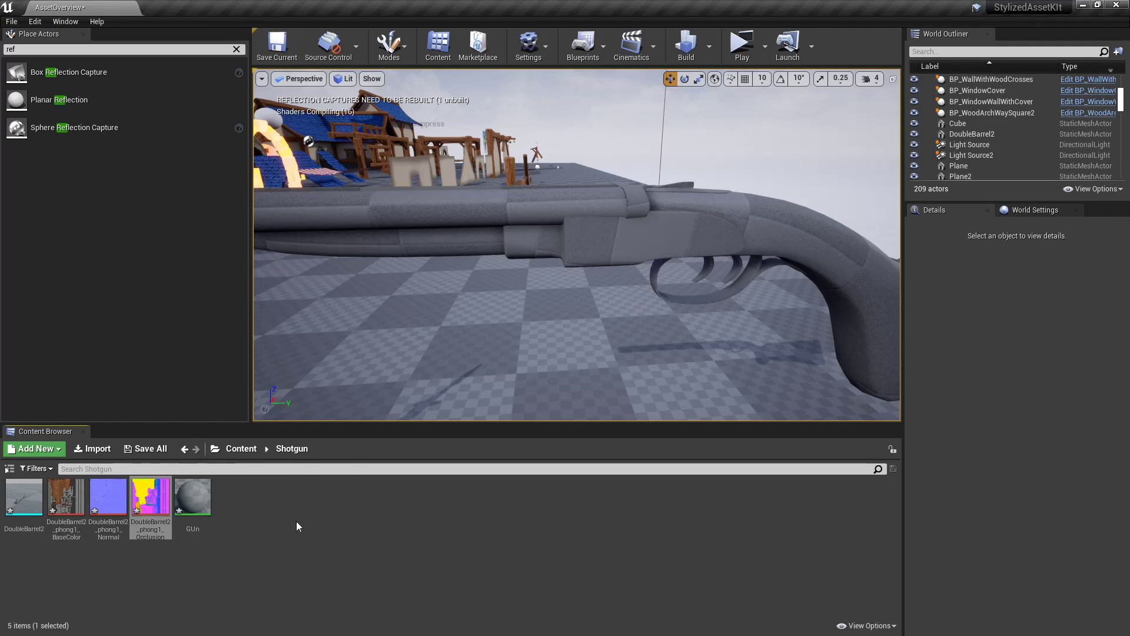
Create a material instance of the GUn material, keeping the default name
left_click(193, 498)
right_click(200, 503)
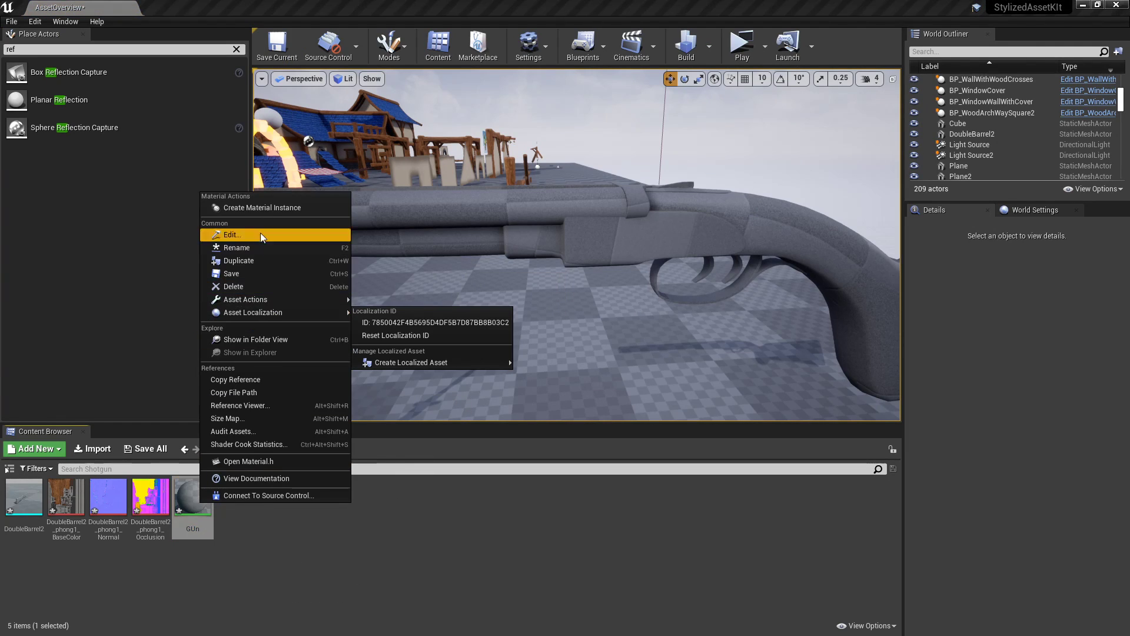
left_click(262, 207)
key("Return")
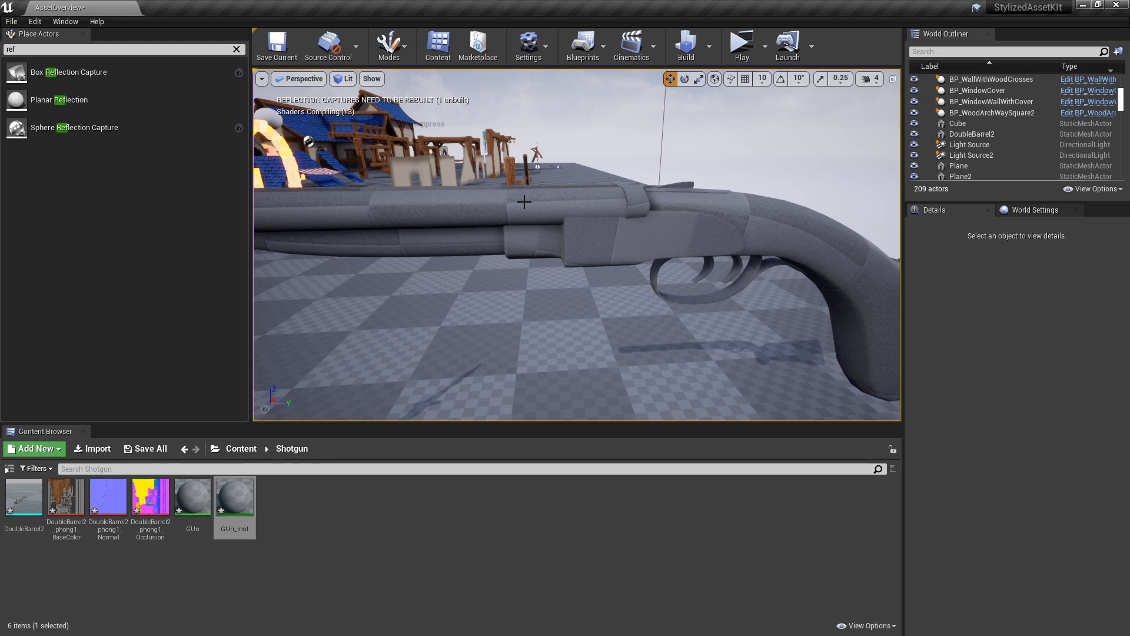
Examine the shotgun's shading in the level and check the brightness of the sphere reflection capture beneath its stock
right_click_drag(524, 202, 443, 157)
right_click_drag(475, 212, 427, 182)
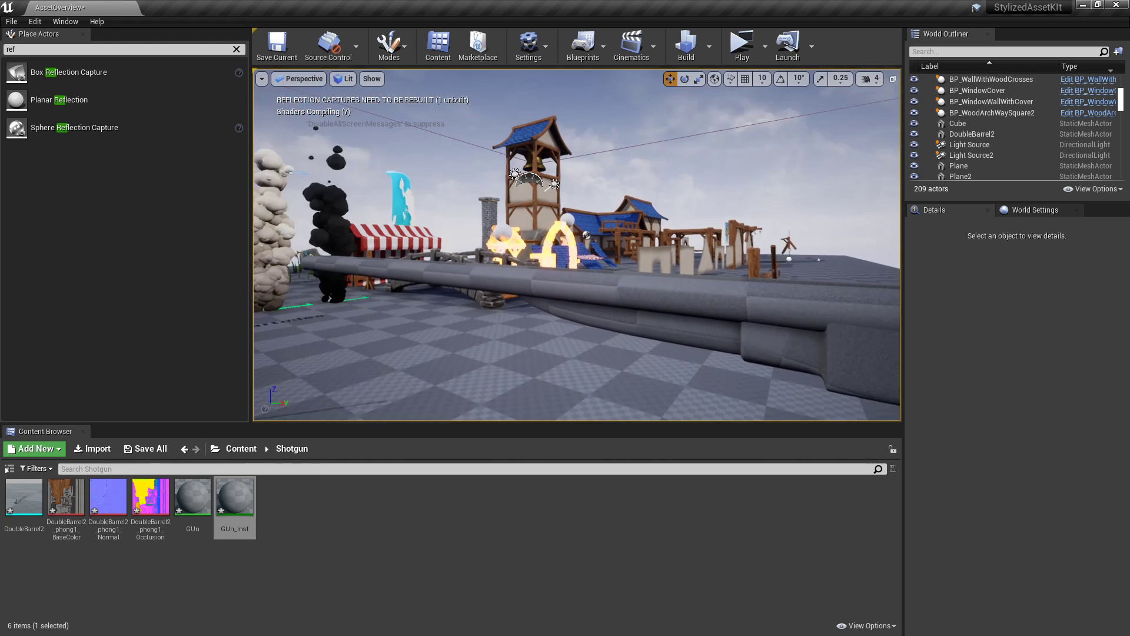
right_click_drag(476, 212, 591, 189)
left_click(720, 241)
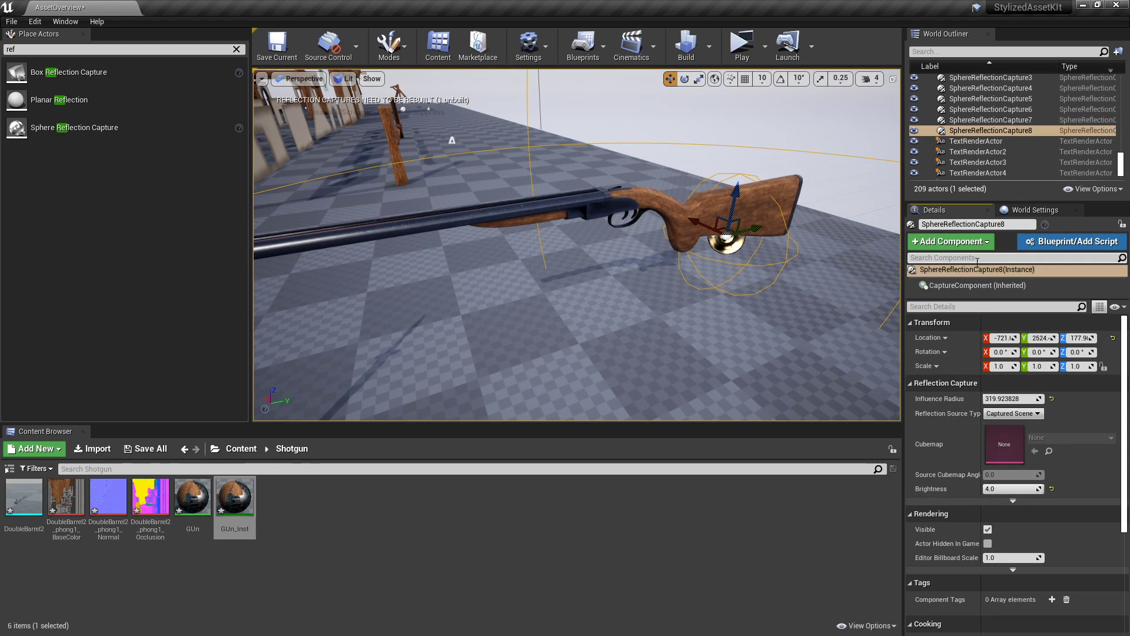
mouse_move(1034, 488)
left_mouse_down()
mouse_move(1024, 488)
mouse_move(1035, 488)
left_mouse_up()
right_click_drag(824, 353, 854, 347)
key("Escape")
right_click_drag(648, 348, 600, 347)
Open the GUn_Inst material instance and shrink its editor window so the shotgun stays in view beside it
double_click(241, 510)
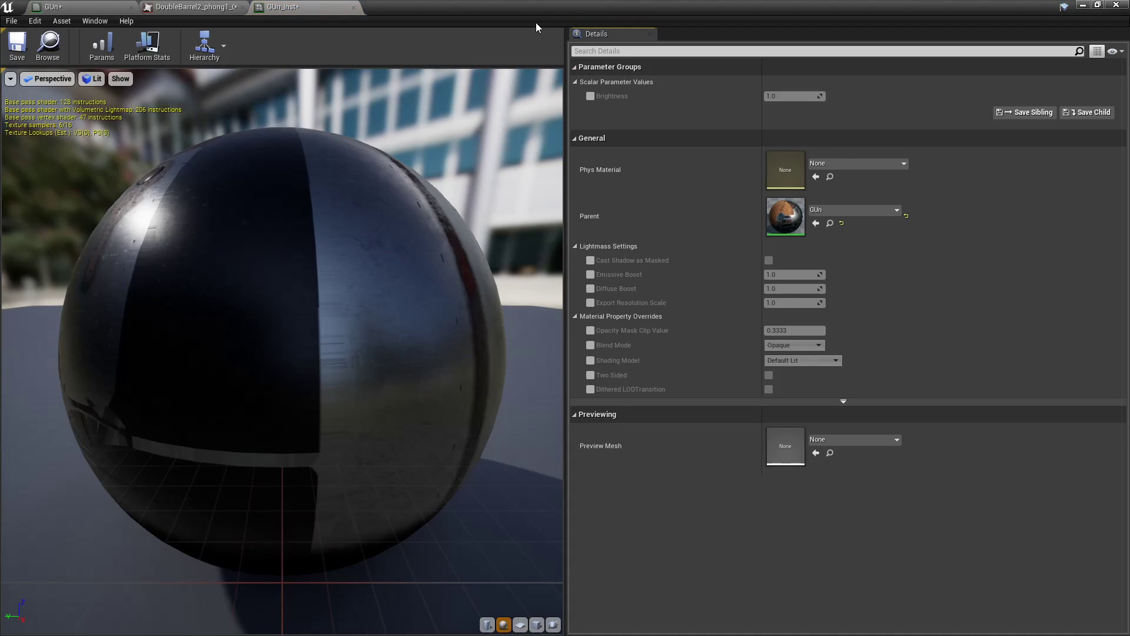
double_click(553, 9)
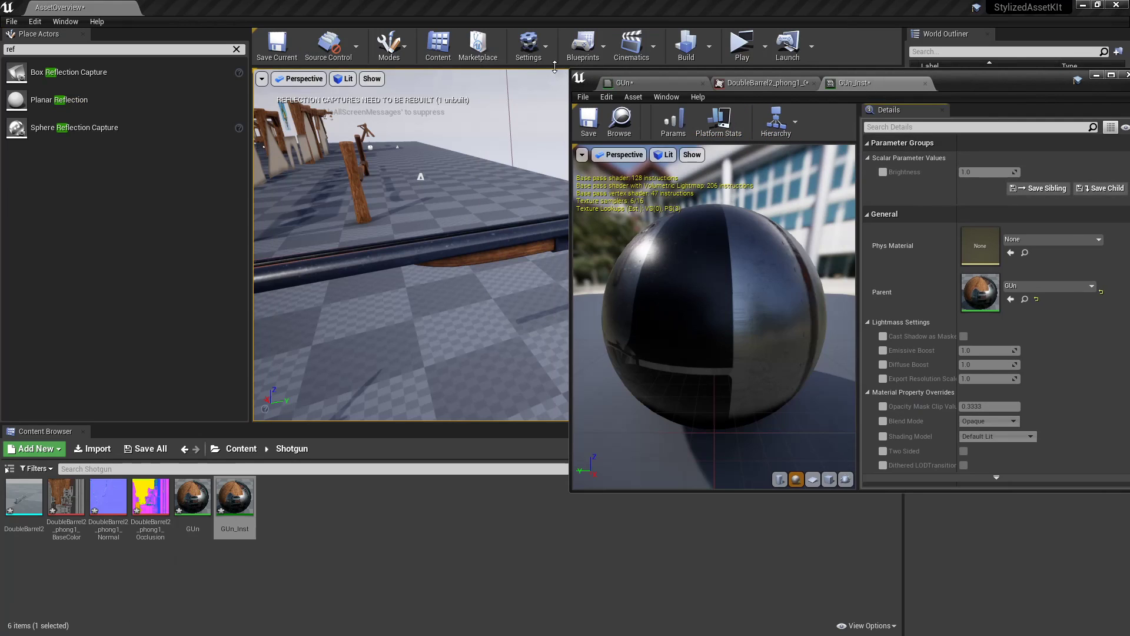
left_click_drag(568, 69, 832, 157)
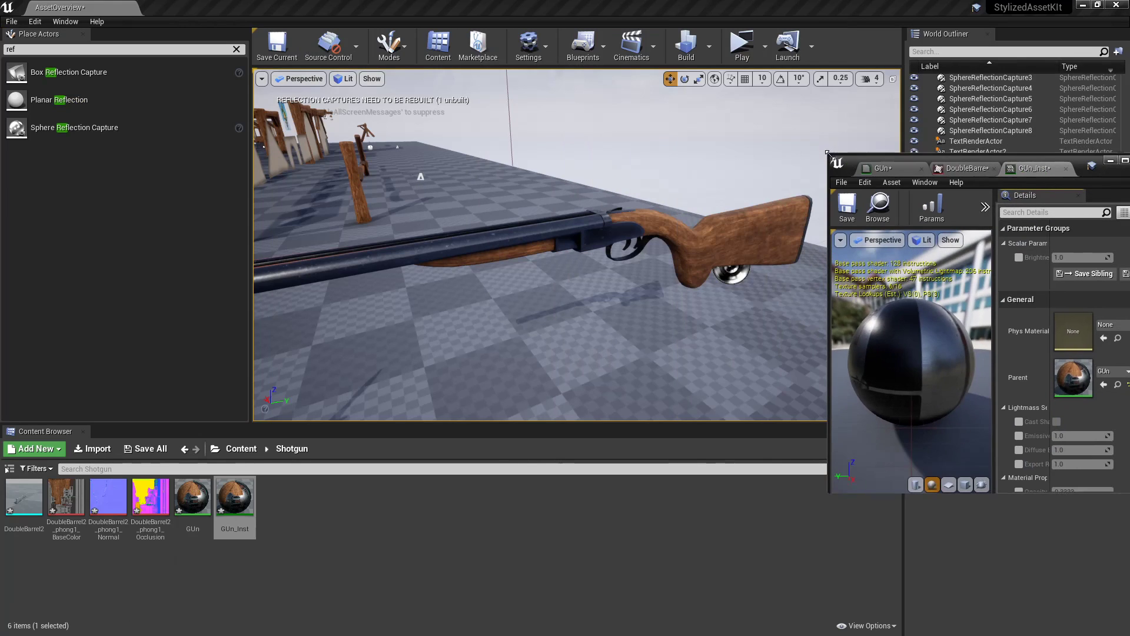
left_click_drag(1033, 159, 943, 112)
Enable the Brightness override in GUn_Inst and set it to 1.2
left_click(930, 213)
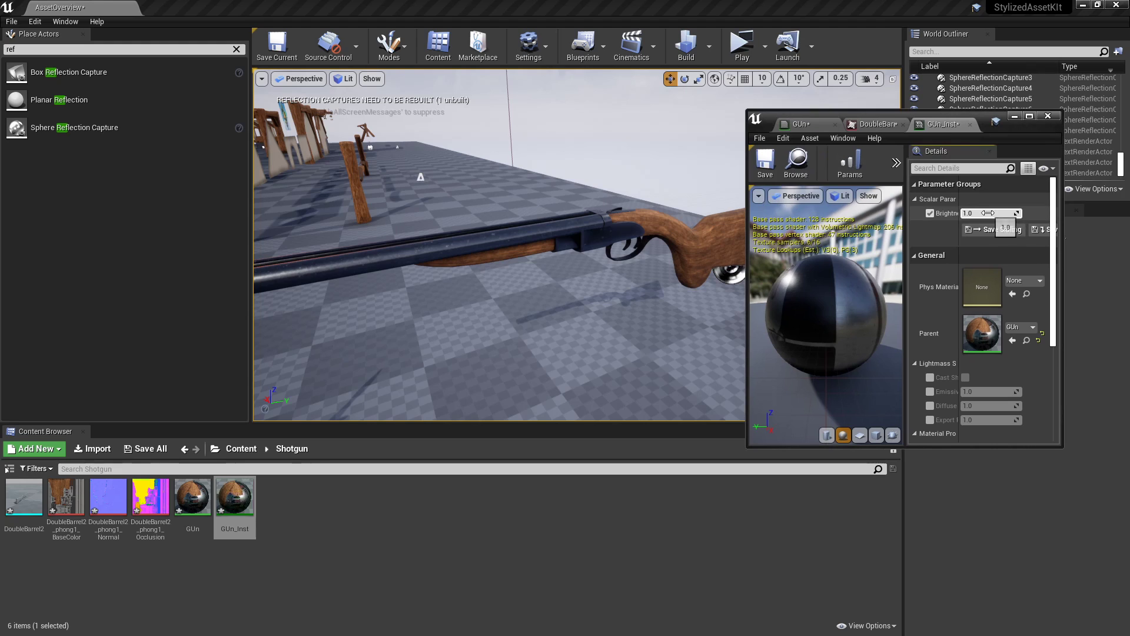
mouse_move(988, 213)
left_mouse_down()
mouse_move(1009, 213)
mouse_move(994, 212)
left_mouse_up()
left_click(992, 211)
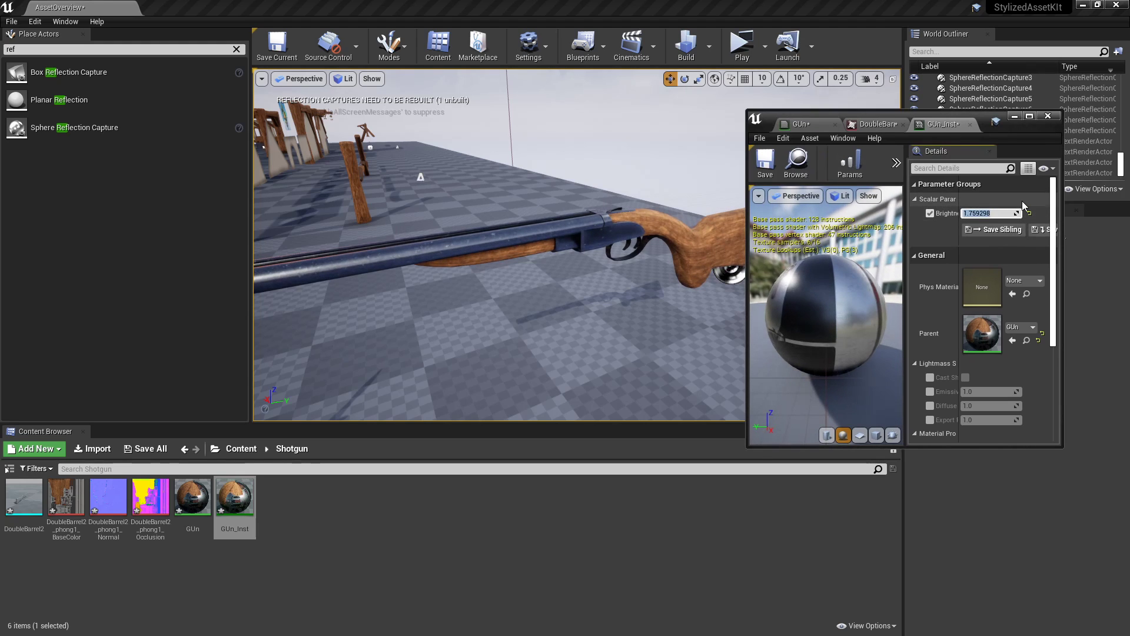
type("1")
key("Return")
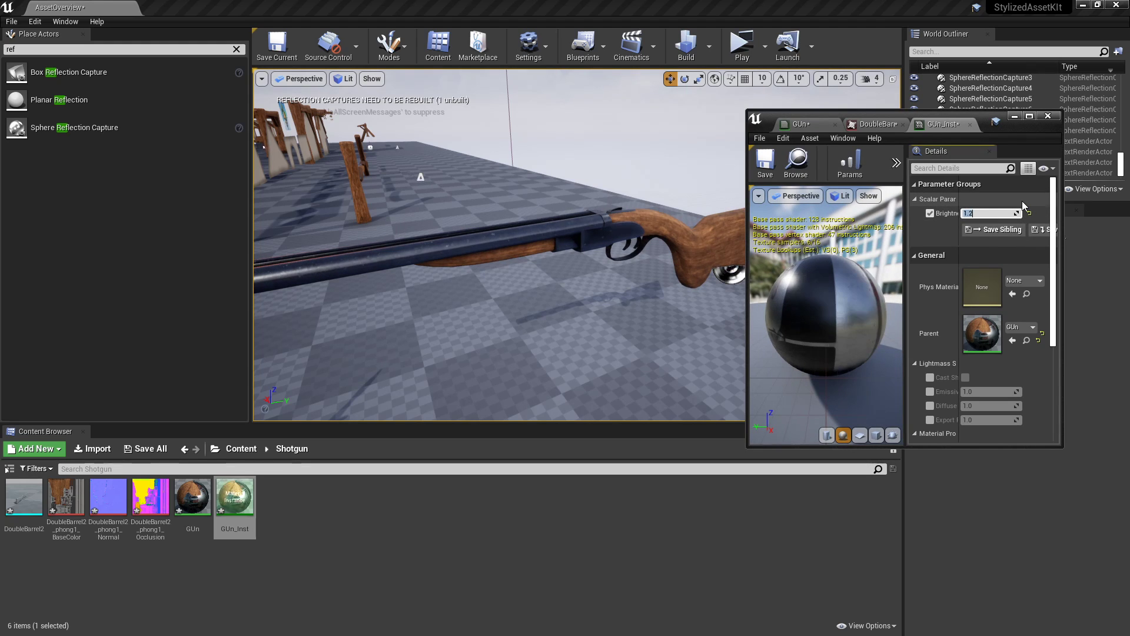
Try Brightness values of 1.5, 1.2 and 0.8 in GUn_Inst to compare their effect on the shotgun
type("1.5")
key("Return")
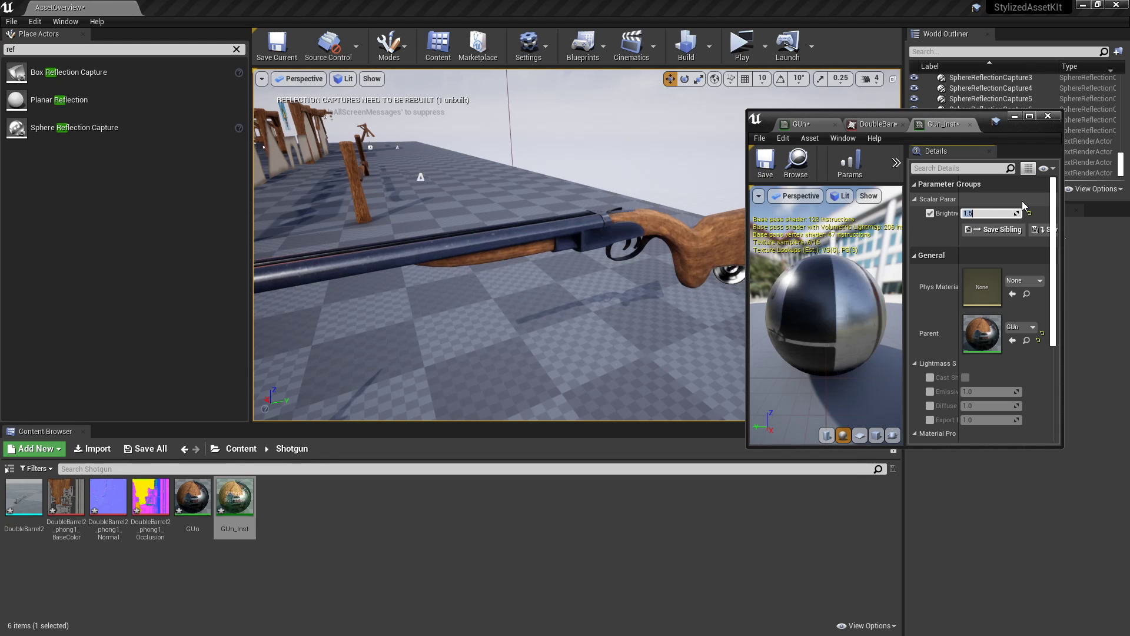
type("1.2")
key("Return")
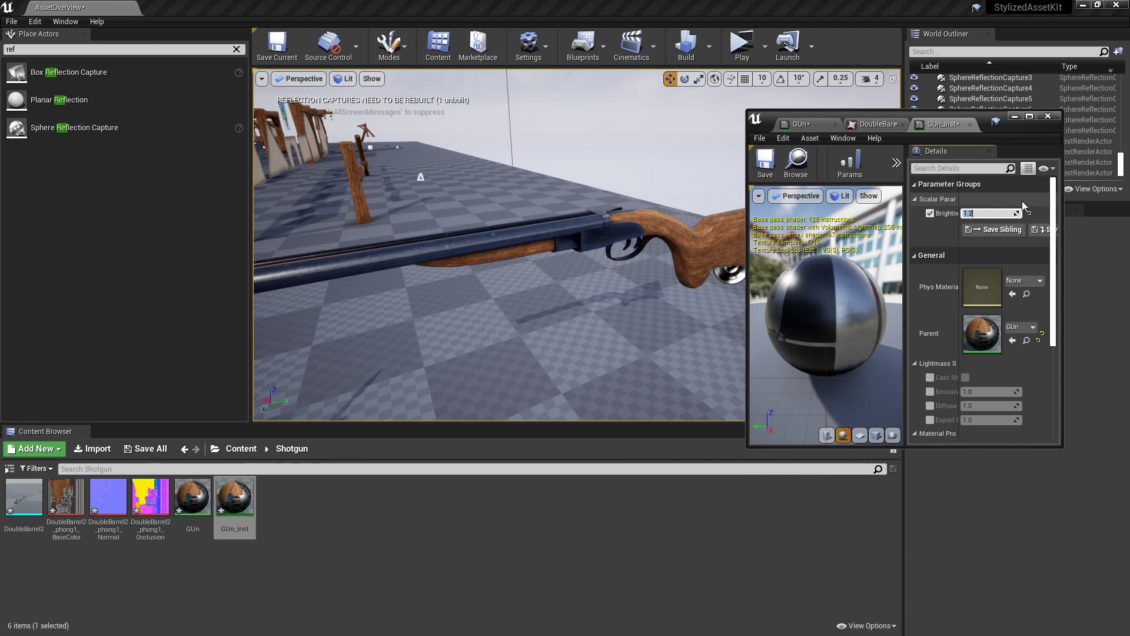
type("0.8")
key("Return")
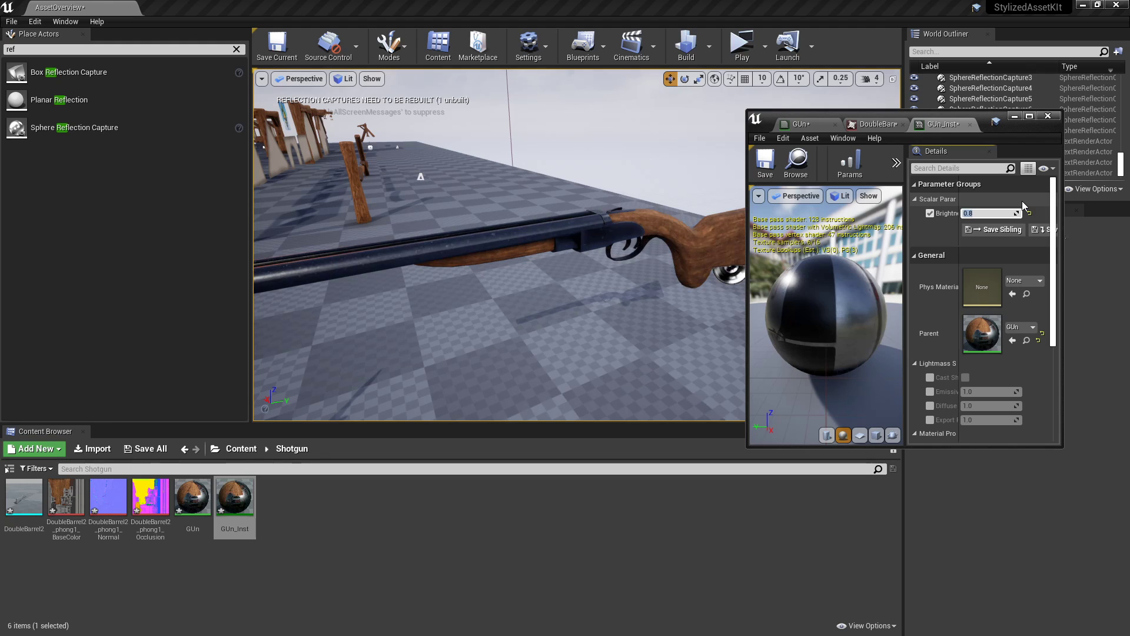
Set the Brightness of GUn_Inst to 1.0 and close its editor window to view the whole shotgun in the level
type("1.0")
key("Return")
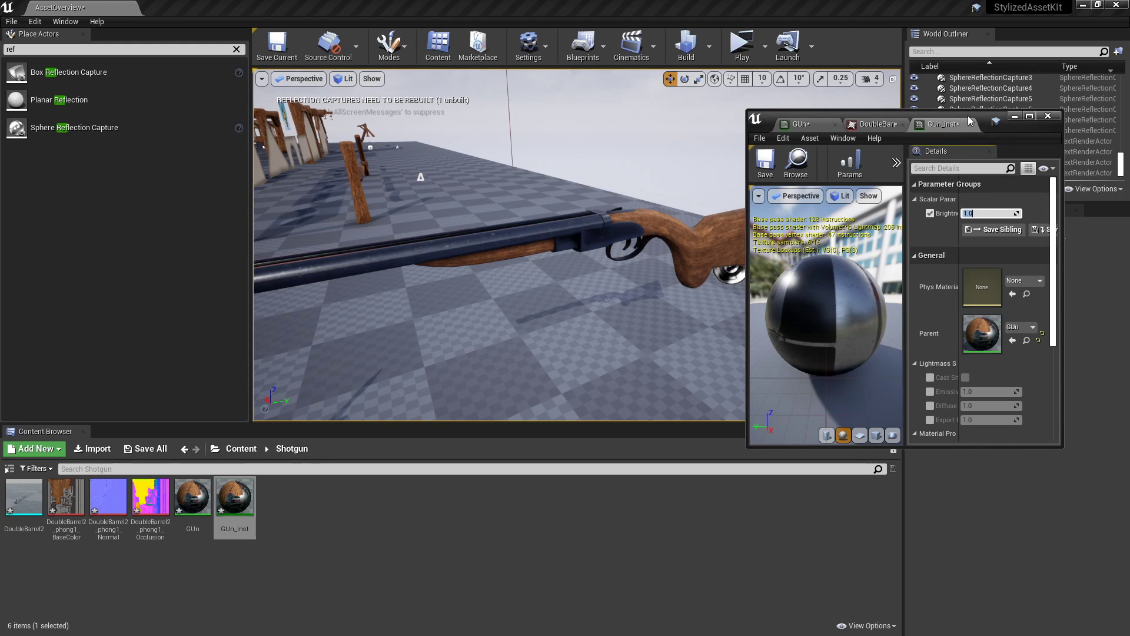
left_click(1048, 116)
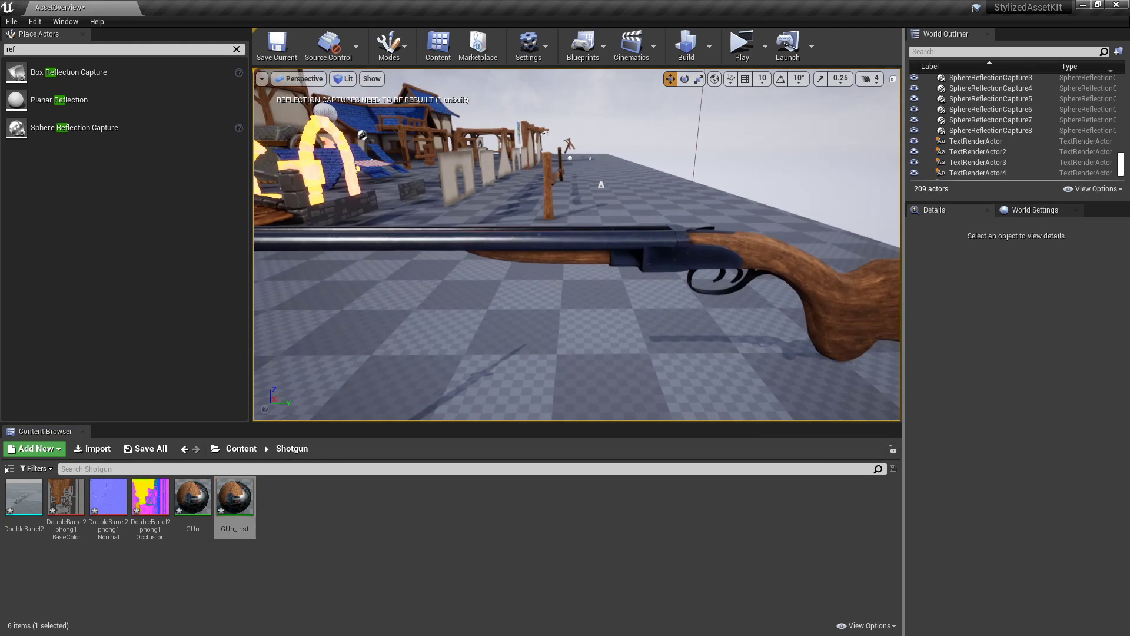
right_click_drag(607, 303, 604, 300)
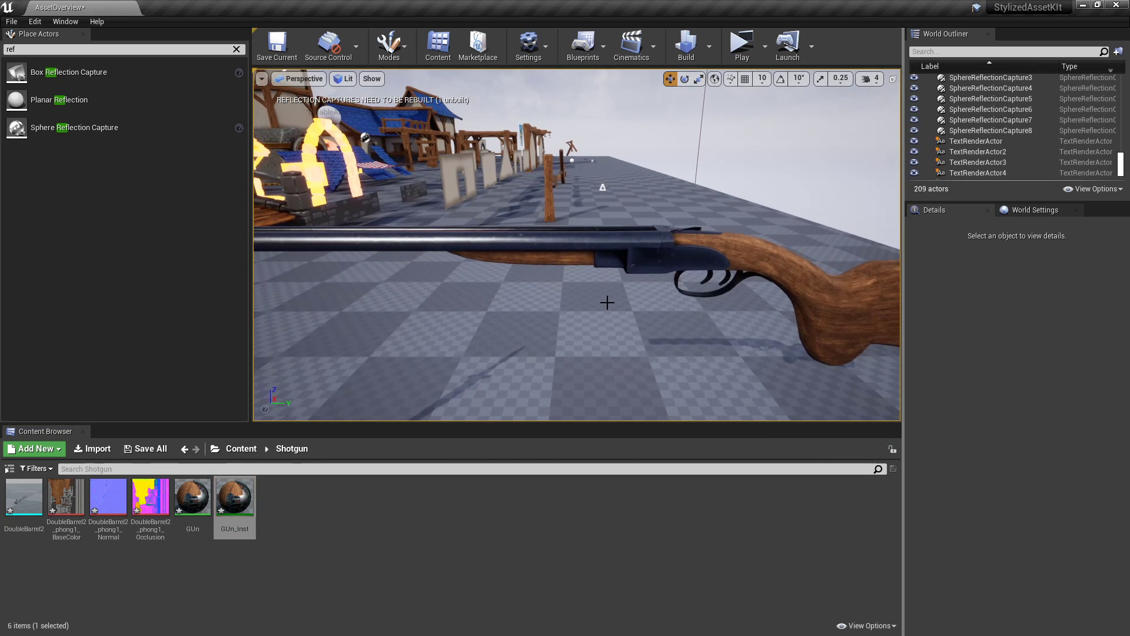